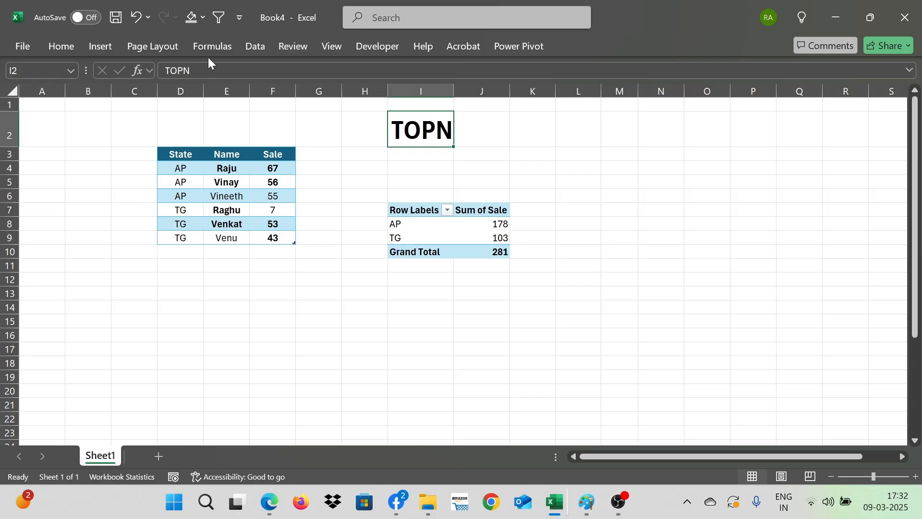
# Add the TOP2 Salesman and Top2 sale measures to the values of the state sales pivot table
pyautogui.click(182, 153)
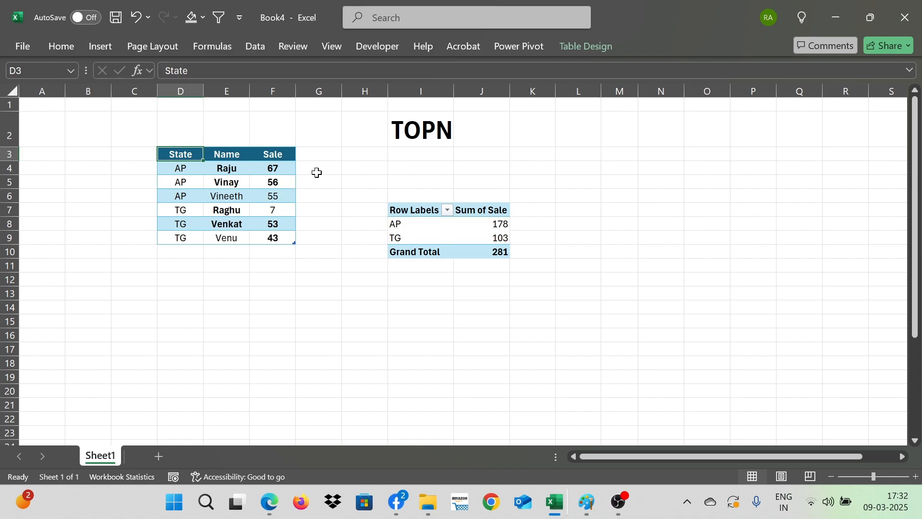
pyautogui.moveTo(435, 232); pyautogui.dragTo(435, 227)
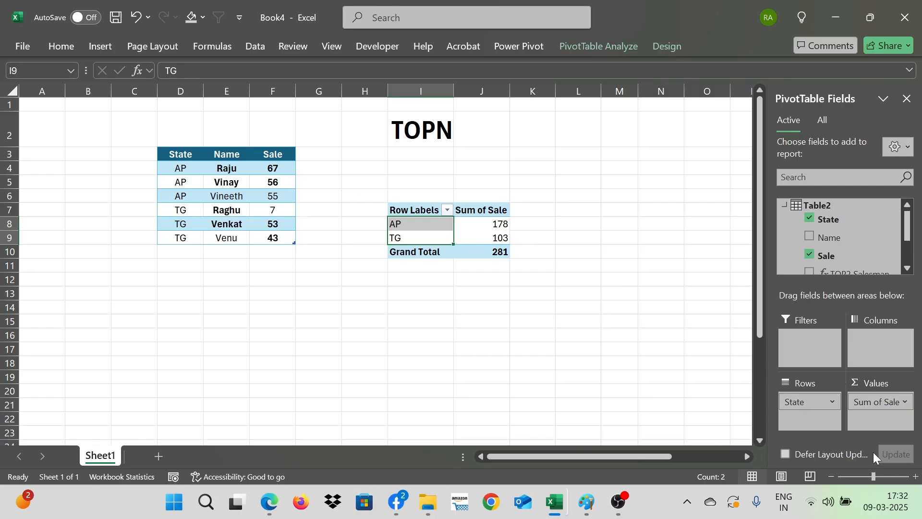
pyautogui.click(494, 223)
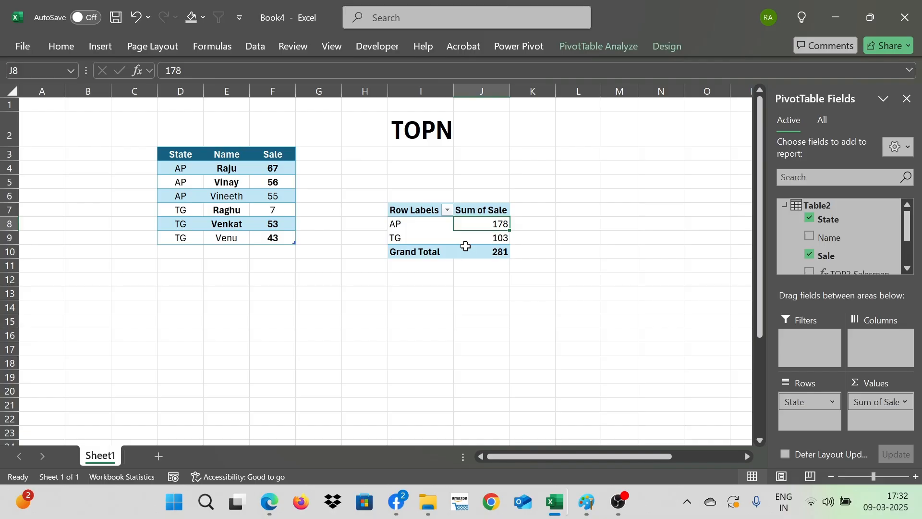
pyautogui.moveTo(478, 248)
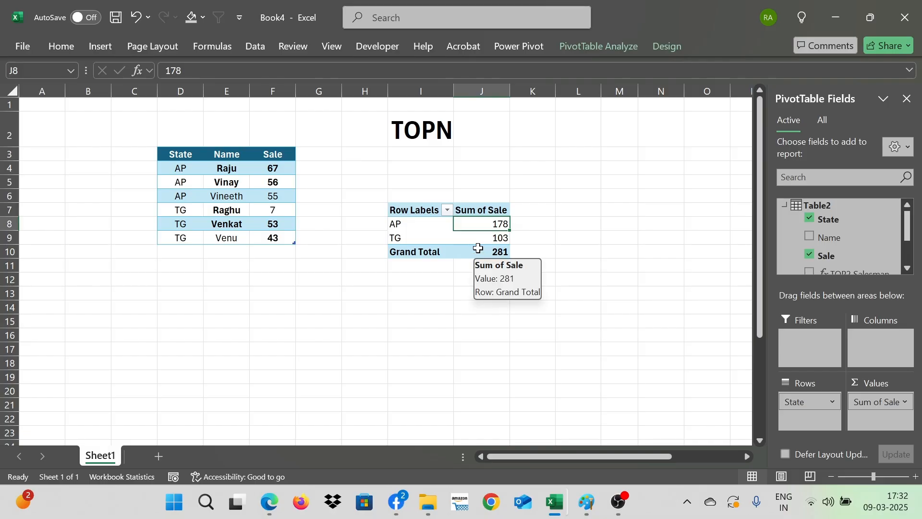
pyautogui.moveTo(908, 227); pyautogui.dragTo(909, 259)
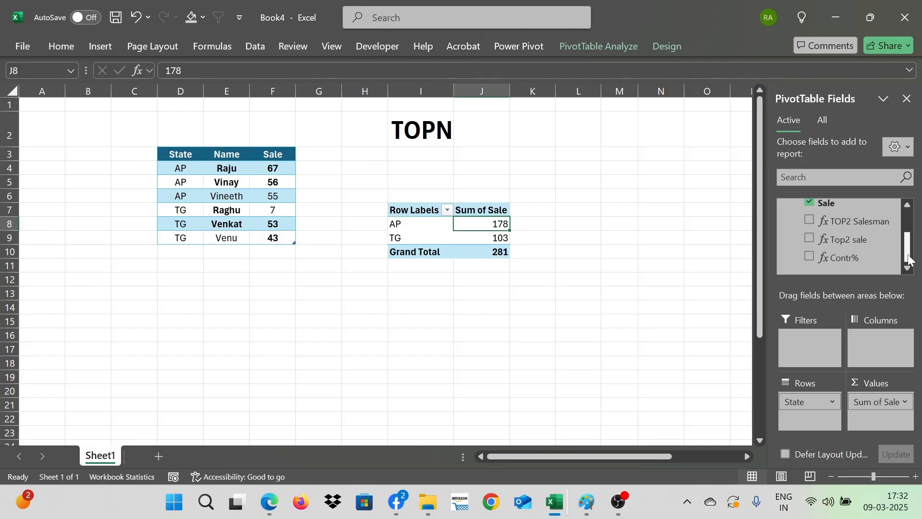
pyautogui.moveTo(844, 220); pyautogui.dragTo(896, 421)
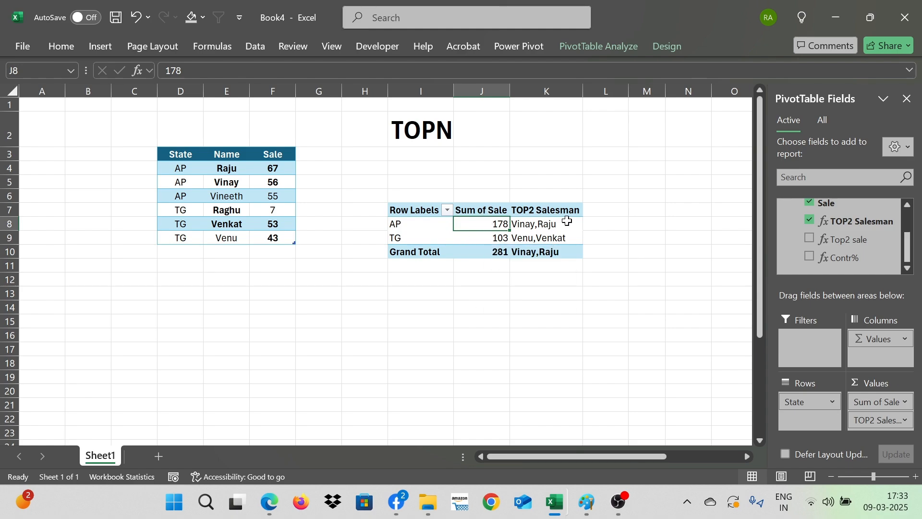
pyautogui.moveTo(576, 225)
pyautogui.moveTo(849, 240); pyautogui.dragTo(893, 430)
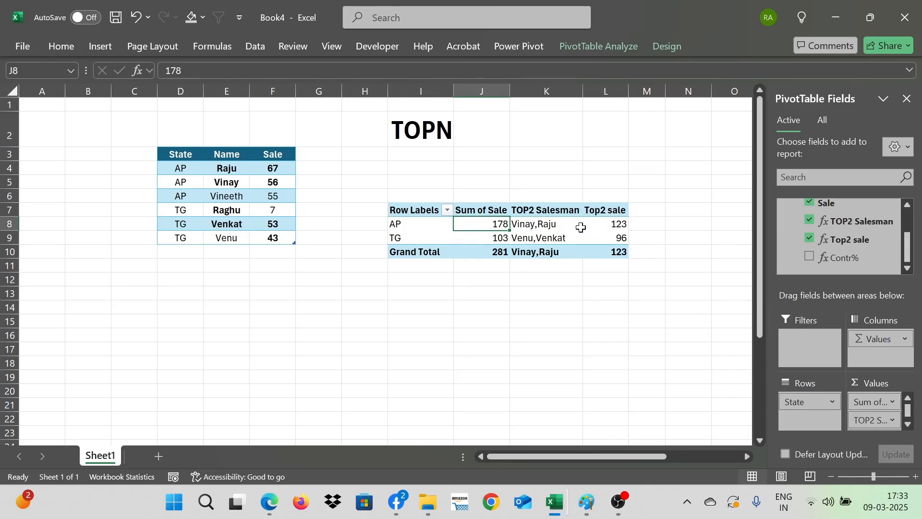
# Compare the Top2 sale figures with each state's highest sales in the source table, and add the Contr% measure to the pivot table's values
pyautogui.click(611, 225)
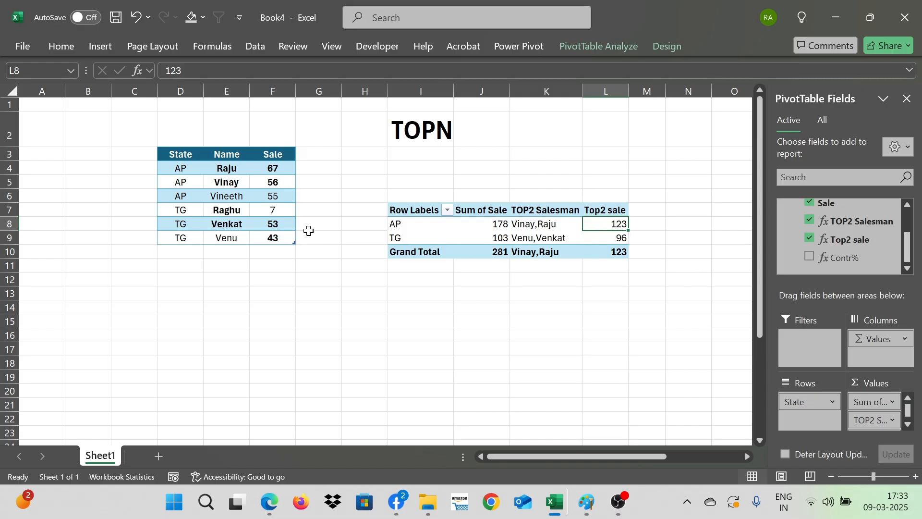
pyautogui.moveTo(269, 174); pyautogui.dragTo(268, 182)
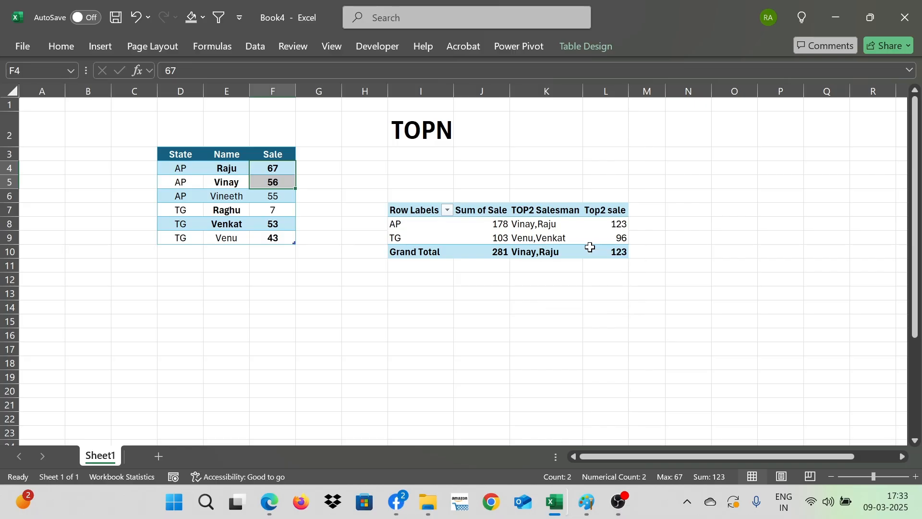
pyautogui.moveTo(273, 209); pyautogui.dragTo(282, 237)
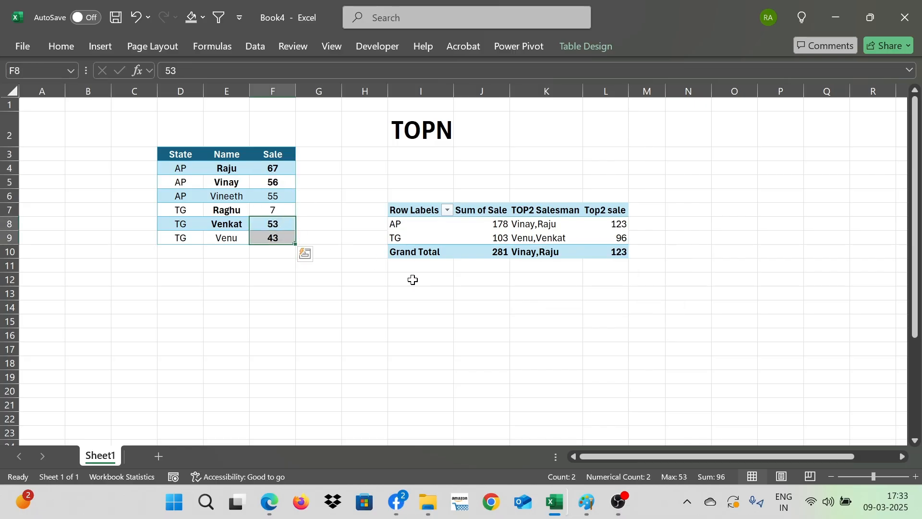
pyautogui.click(535, 239)
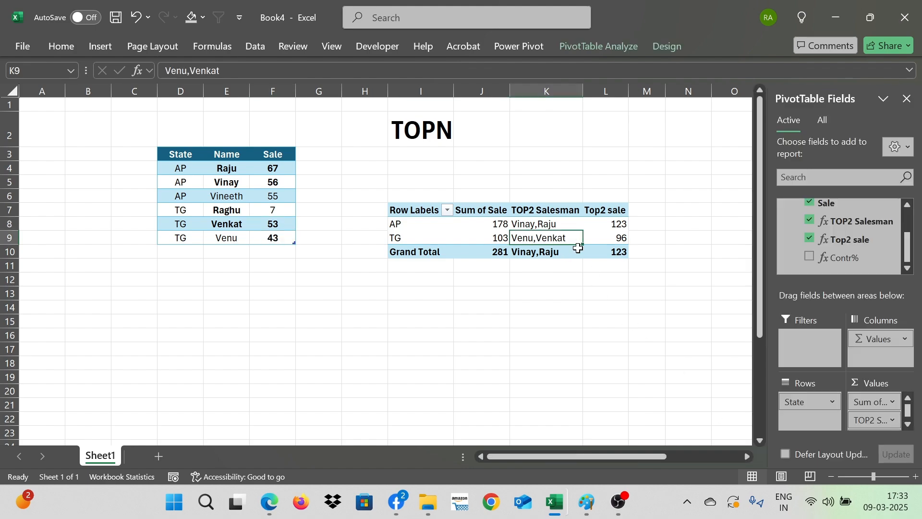
pyautogui.click(497, 223)
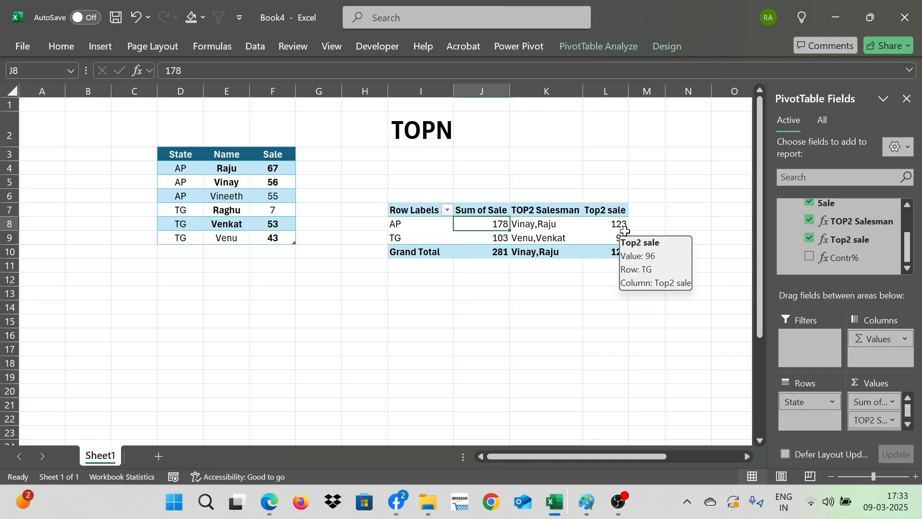
pyautogui.moveTo(835, 260); pyautogui.dragTo(868, 426)
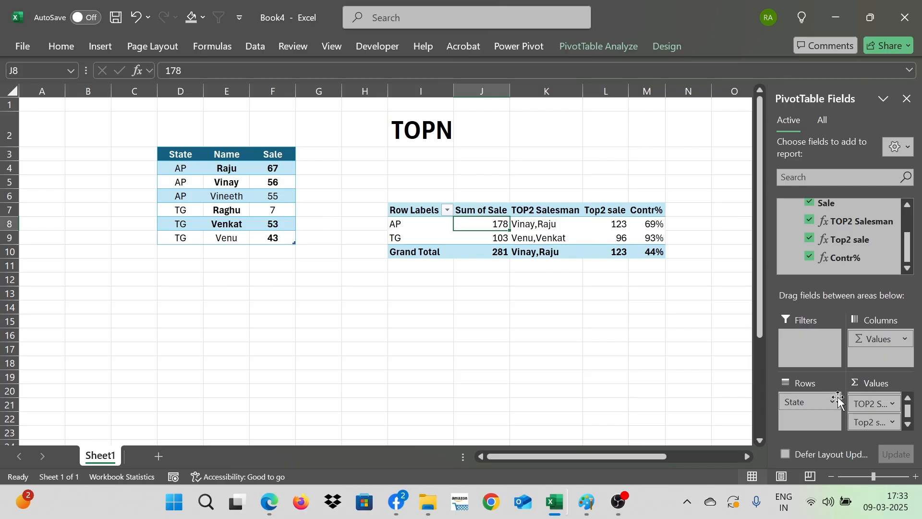
# Examine the TOP2 Salesman, Top2 sale and Contr% results for the AP row and the grand total
pyautogui.click(626, 226)
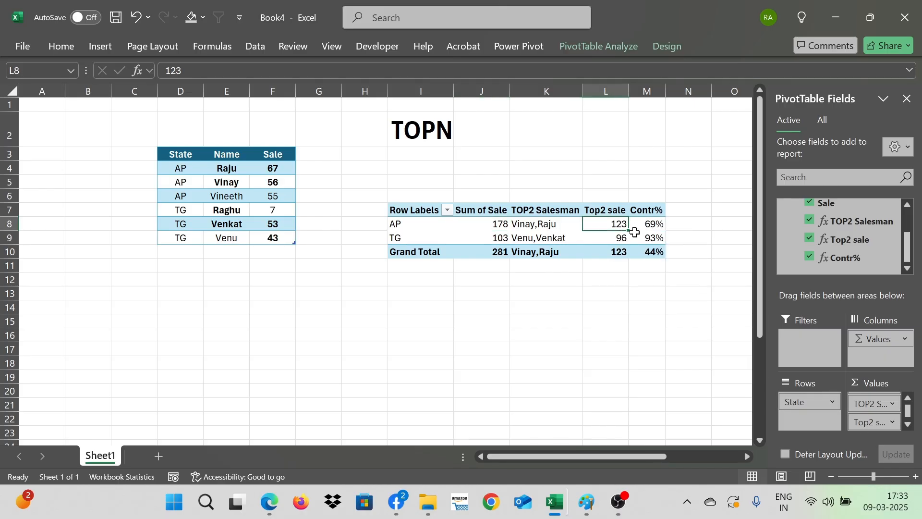
pyautogui.click(562, 222)
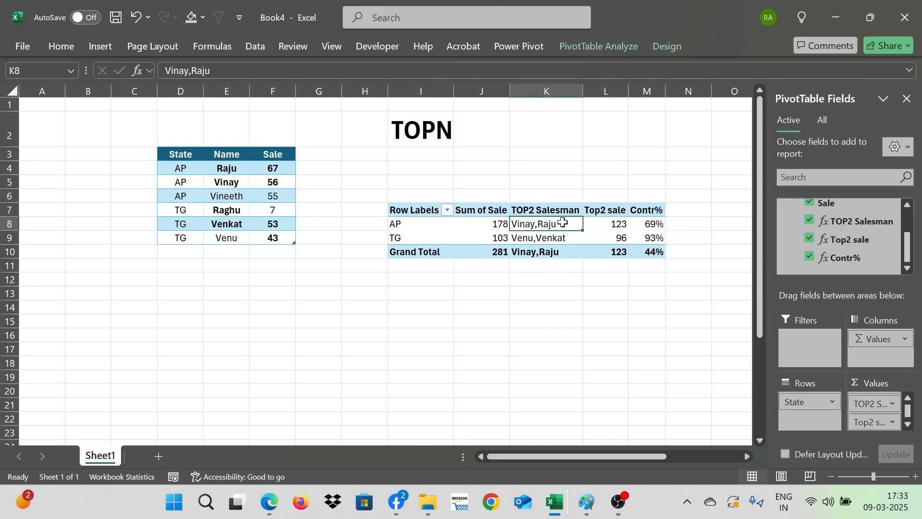
pyautogui.click(615, 224)
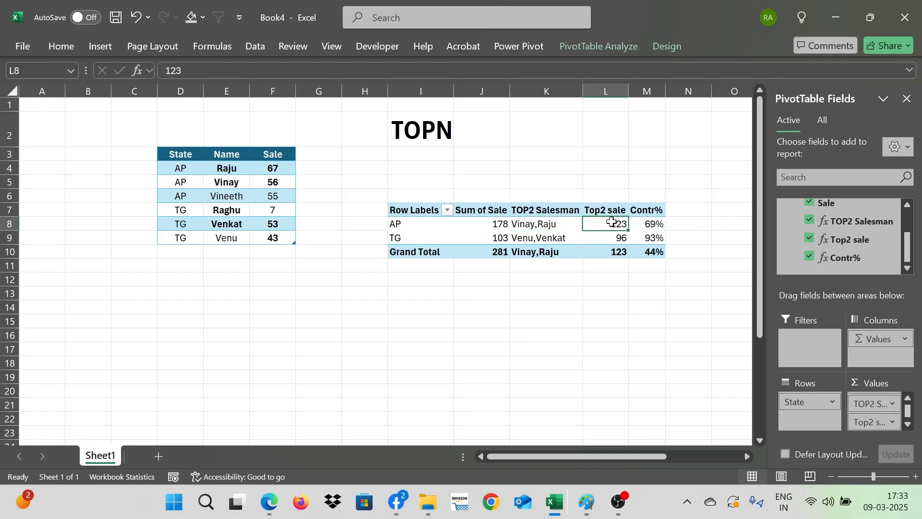
pyautogui.click(670, 225)
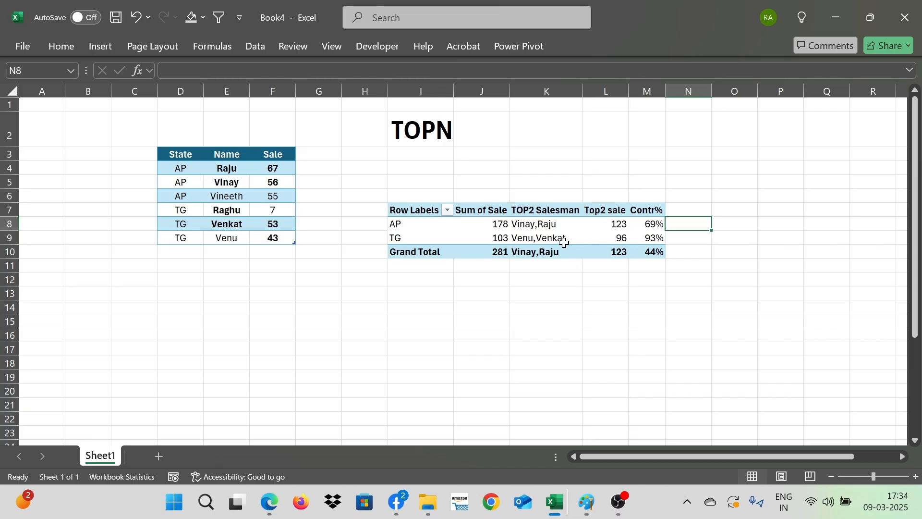
pyautogui.click(663, 249)
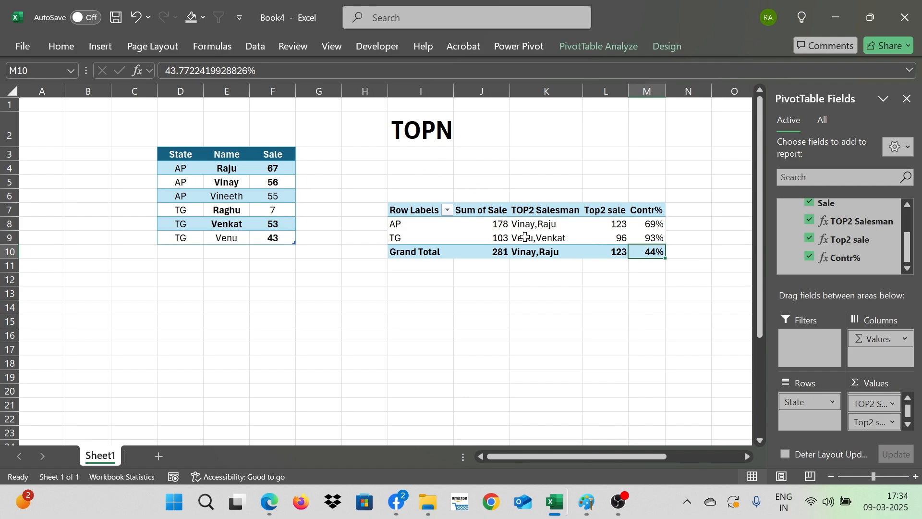
pyautogui.moveTo(532, 252)
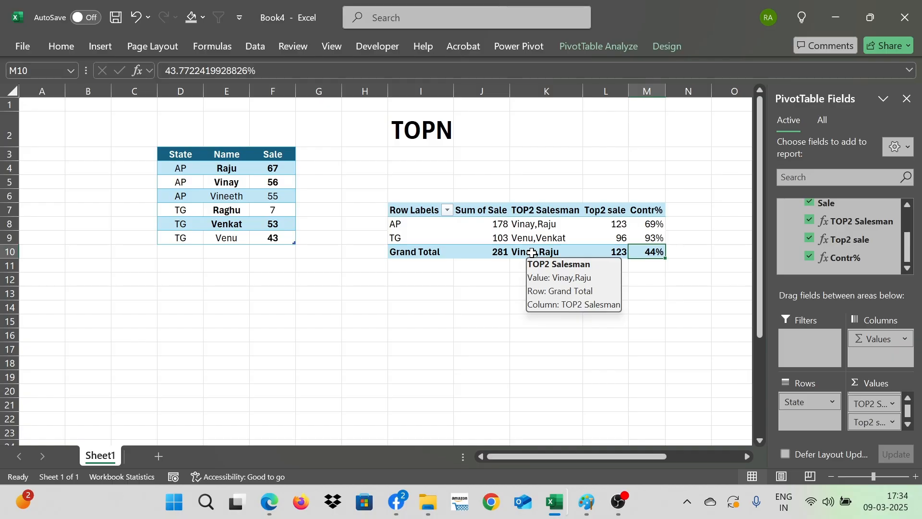
pyautogui.click(390, 183)
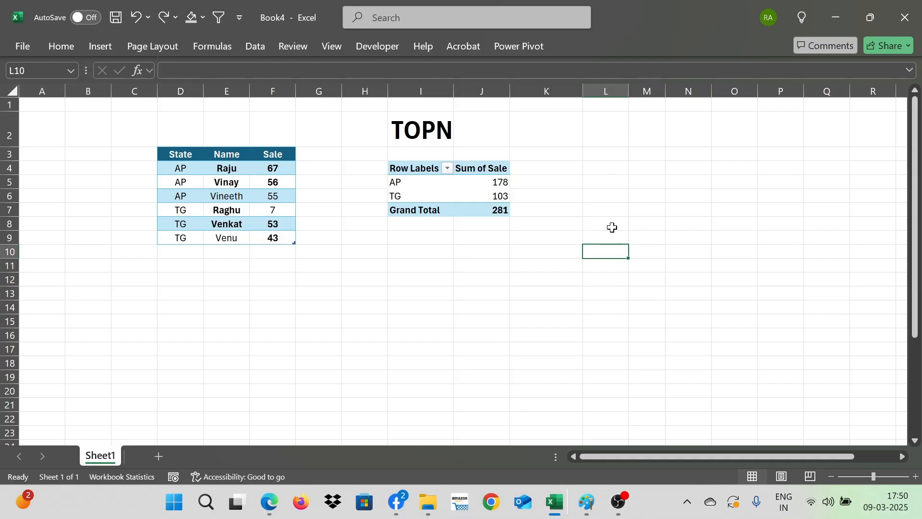
# Delete the existing pivot table of sales by state by clearing the range H3:K8
pyautogui.moveTo(378, 155); pyautogui.dragTo(568, 221)
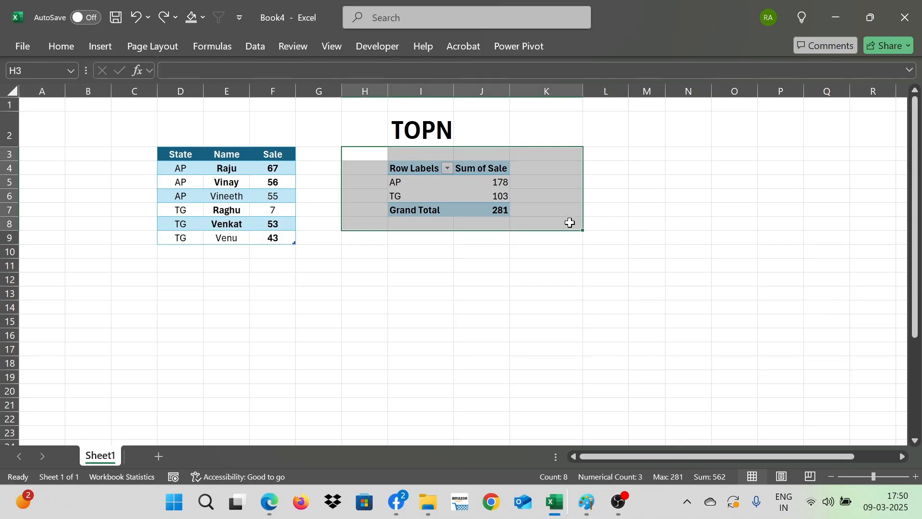
pyautogui.click(410, 213)
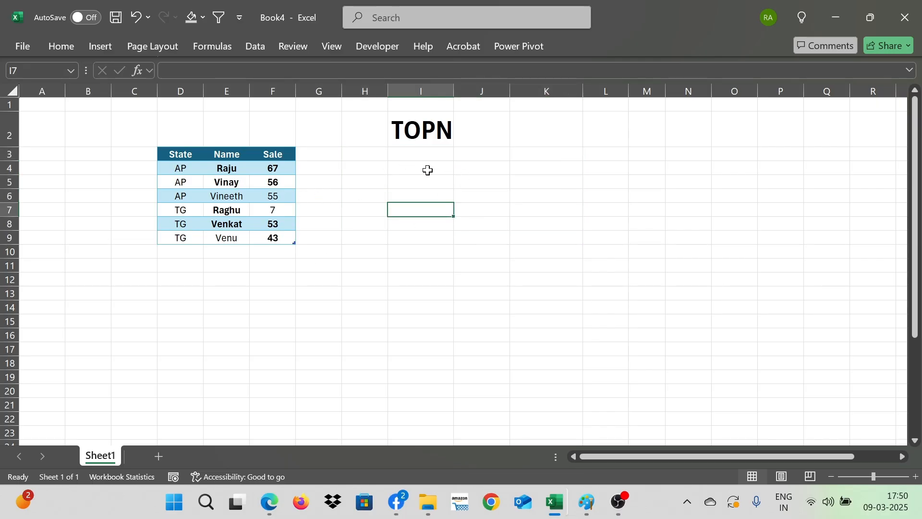
# Create a pivot table from the TOPN table at cell H4 of the existing worksheet, adding the data to the Data Model
pyautogui.click(264, 182)
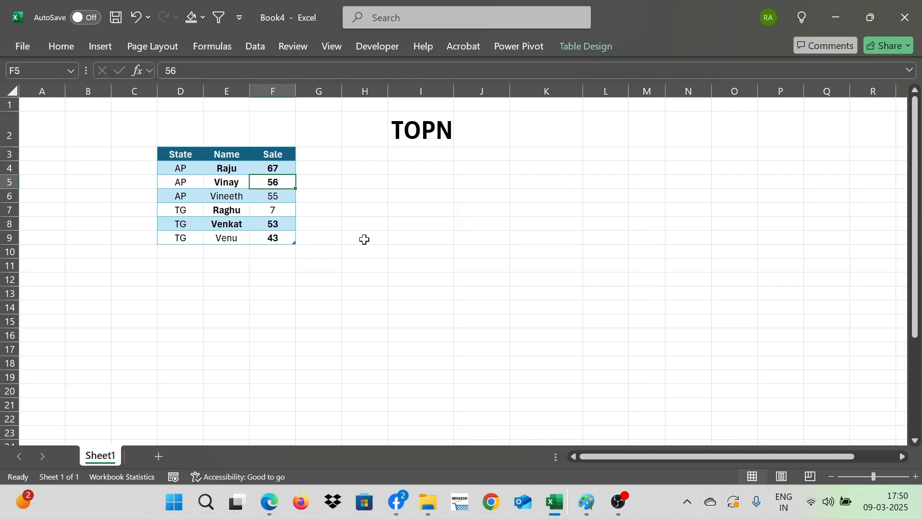
pyautogui.click(589, 47)
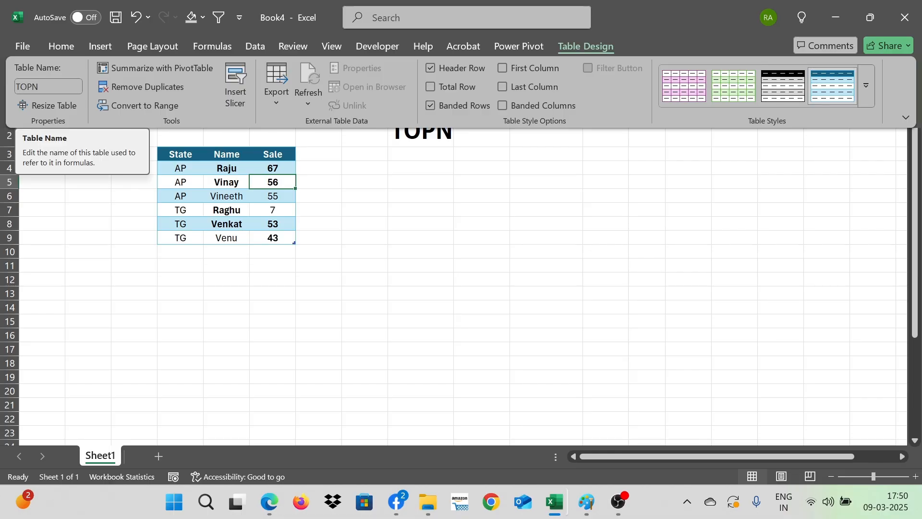
pyautogui.click(182, 68)
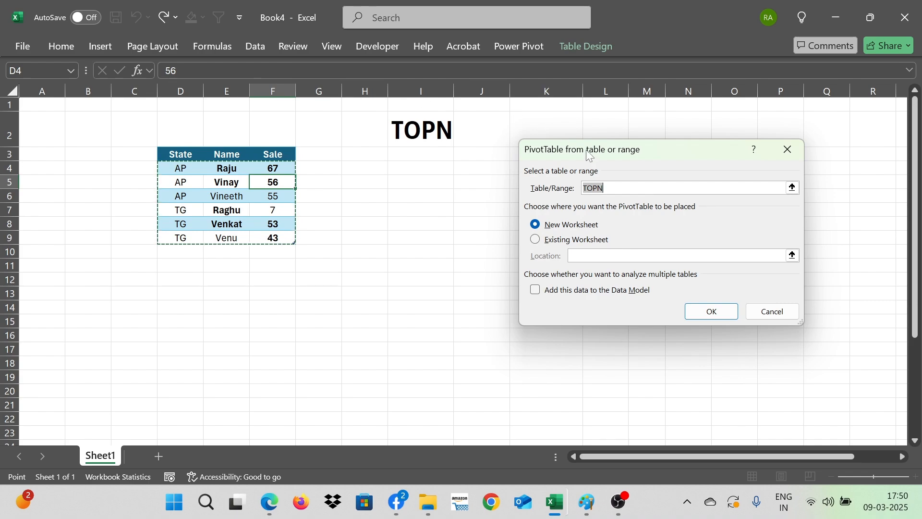
pyautogui.moveTo(595, 149); pyautogui.dragTo(484, 145)
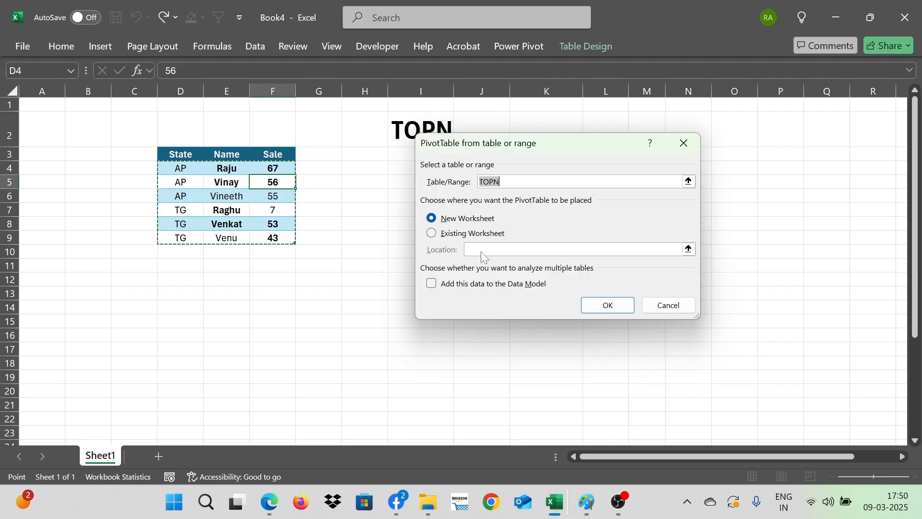
pyautogui.click(468, 240)
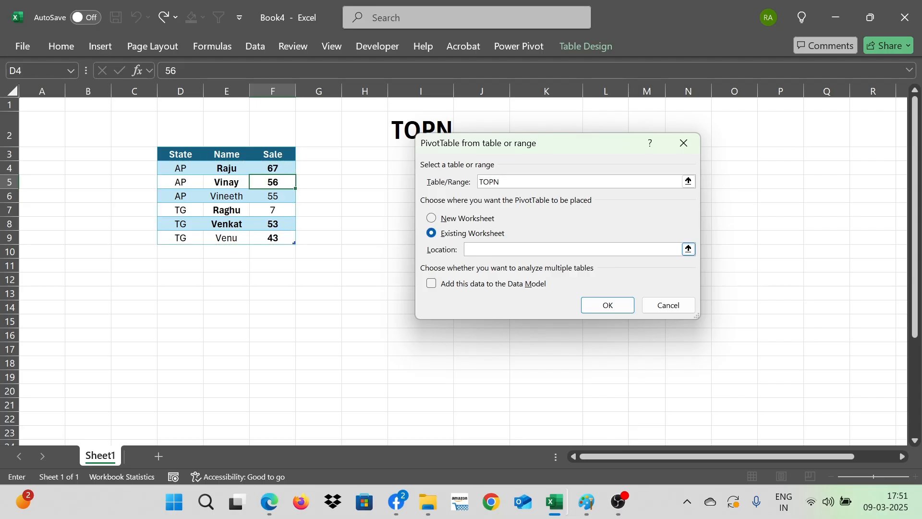
pyautogui.click(384, 170)
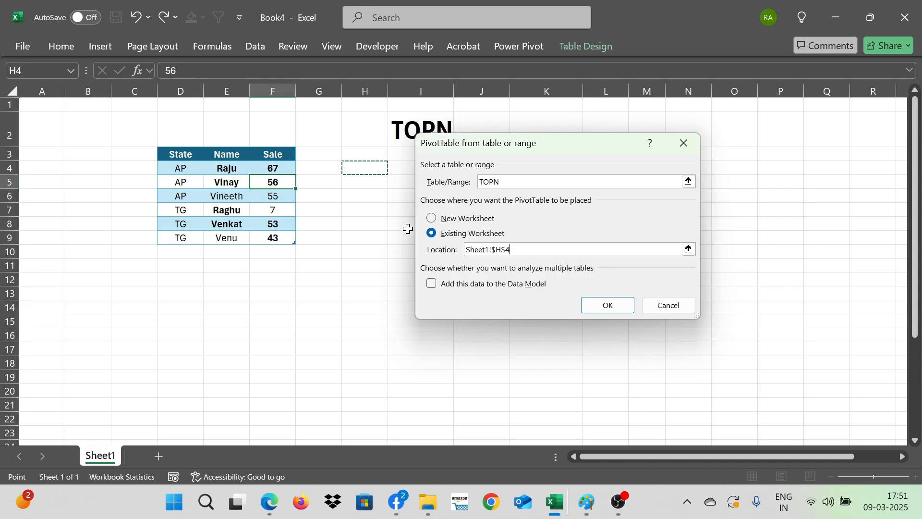
pyautogui.click(442, 287)
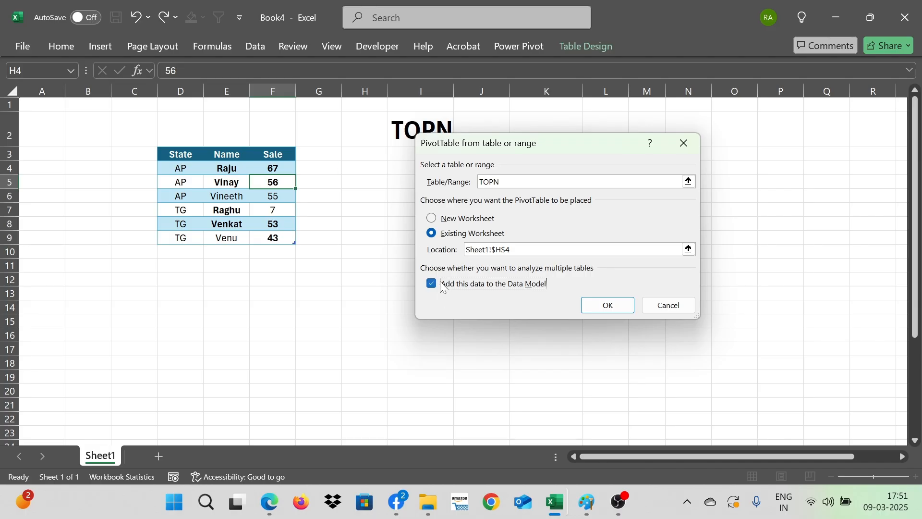
pyautogui.click(607, 307)
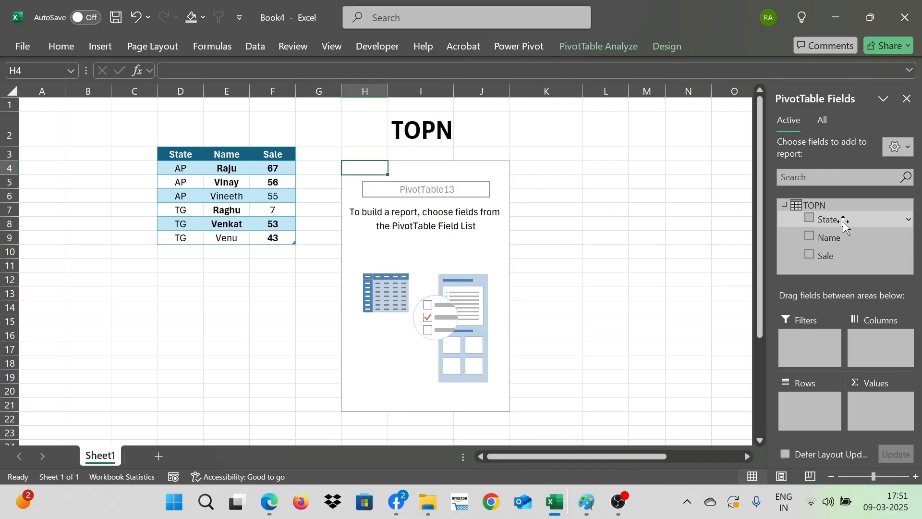
# Set State as the pivot table's rows and summarize Sale as its values
pyautogui.moveTo(845, 225); pyautogui.dragTo(811, 403)
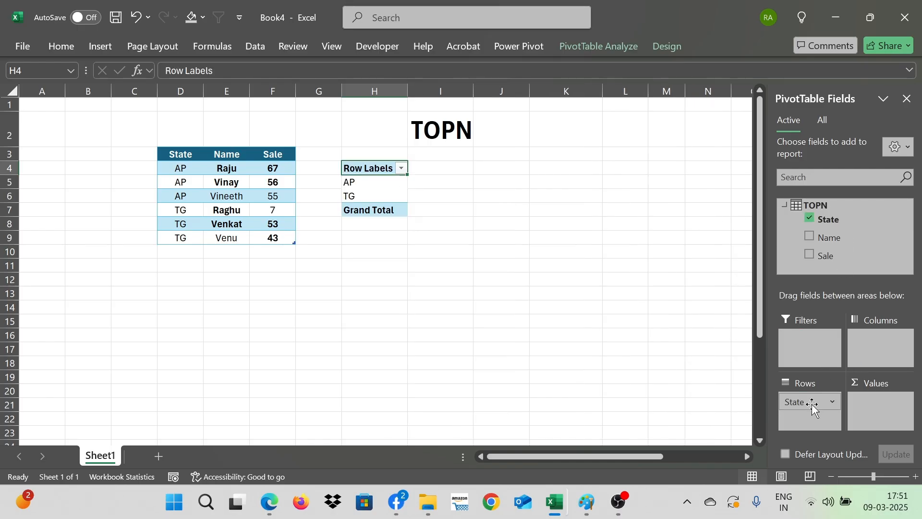
pyautogui.moveTo(839, 258); pyautogui.dragTo(884, 405)
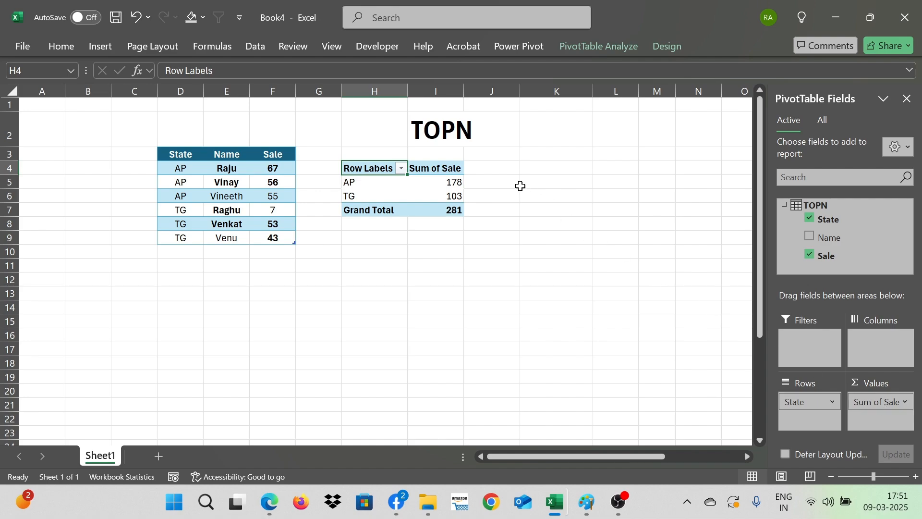
pyautogui.click(499, 181)
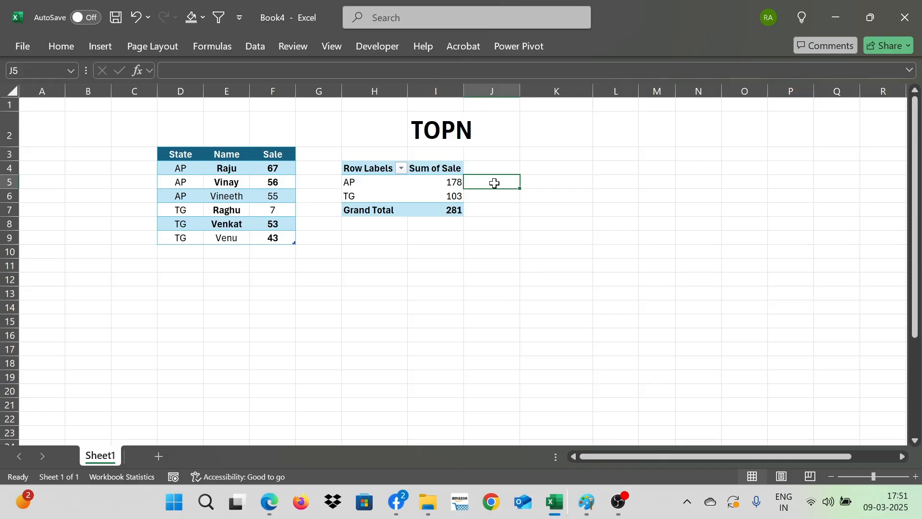
# Start a new measure named TOP2 in the TOPN table of the pivot table's Data Model
pyautogui.click(417, 185)
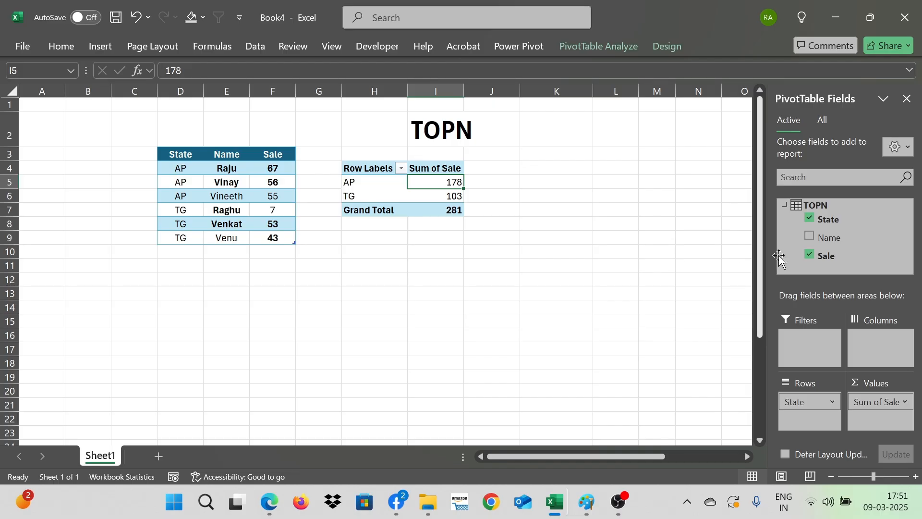
pyautogui.rightClick(798, 202)
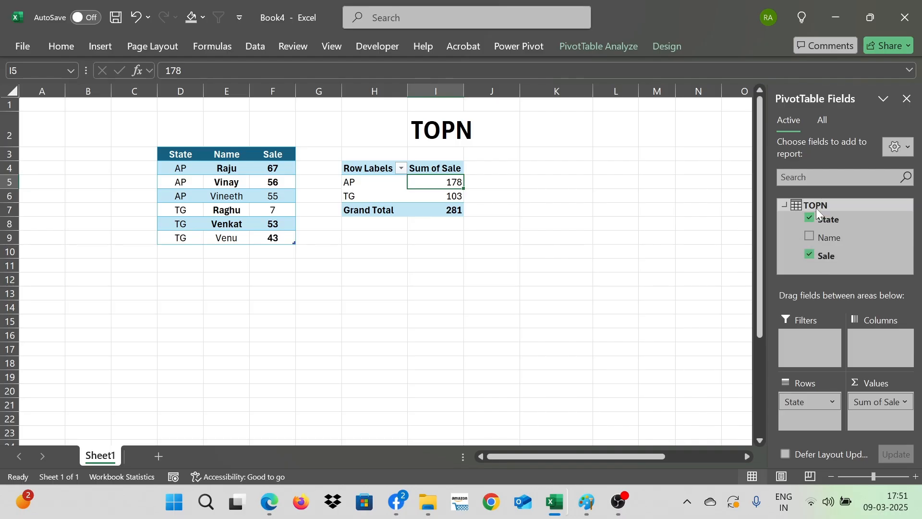
pyautogui.click(819, 213)
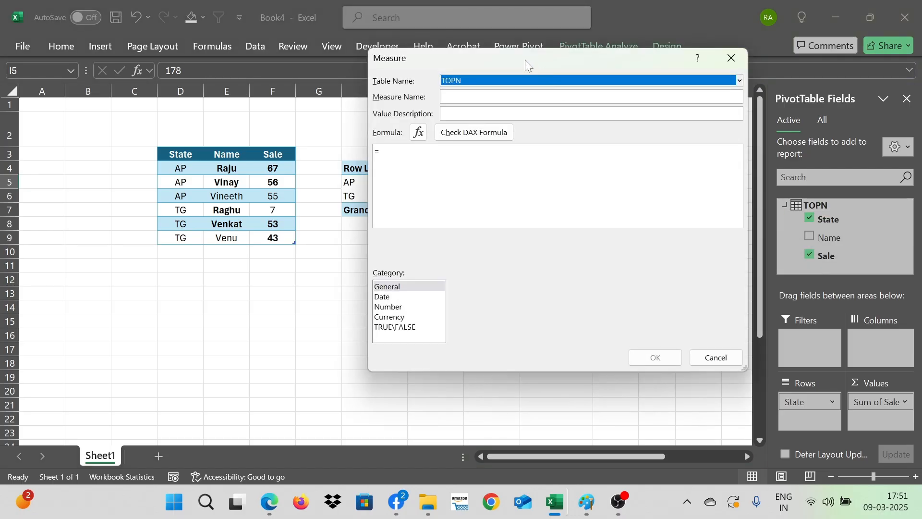
pyautogui.moveTo(525, 59); pyautogui.dragTo(503, 114)
pyautogui.click(422, 151)
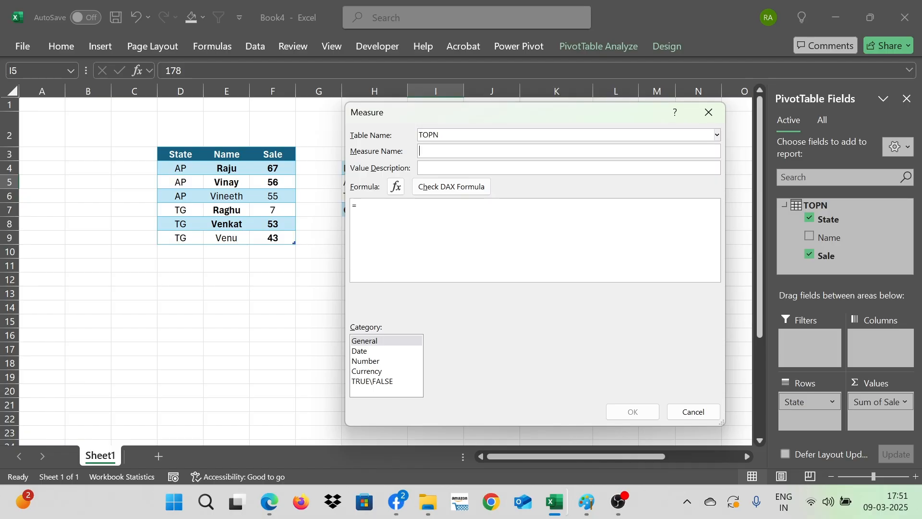
pyautogui.write('T')
pyautogui.write('@')
pyautogui.press('BackSpace')
pyautogui.write('2')
pyautogui.moveTo(401, 110)
pyautogui.mouseDown()
pyautogui.moveTo(469, 132)
pyautogui.moveTo(415, 115)
pyautogui.mouseUp()
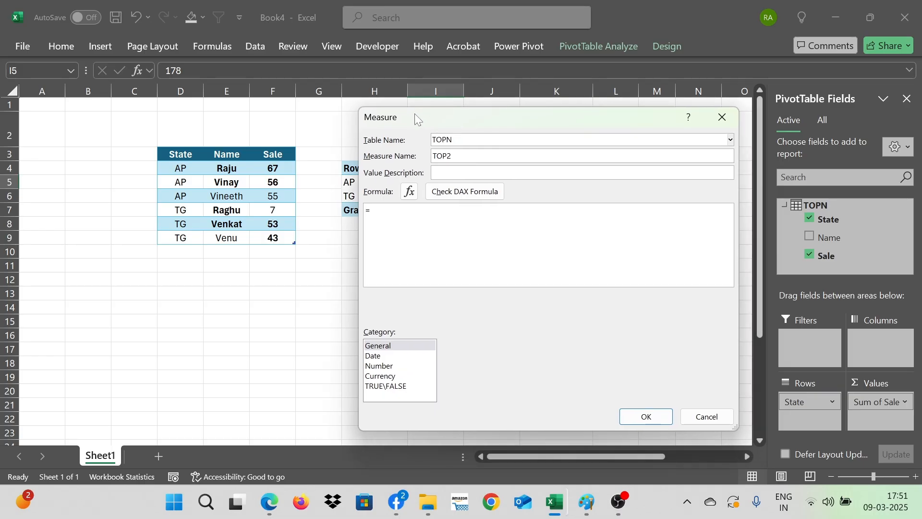
# Begin the TOP2 measure's formula with the TOPN function, using 2 as the N value and 'TOPN' as the table
pyautogui.write('TOPn')
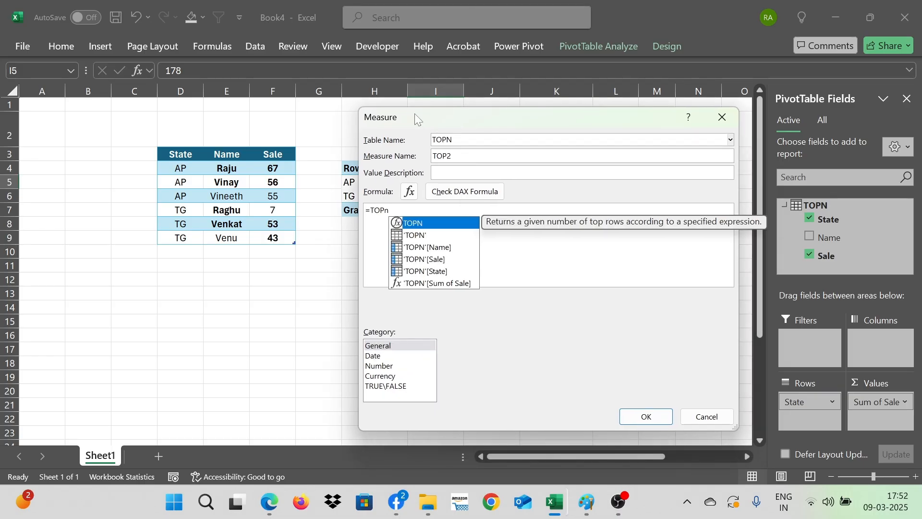
pyautogui.press('BackSpace')
pyautogui.write('N')
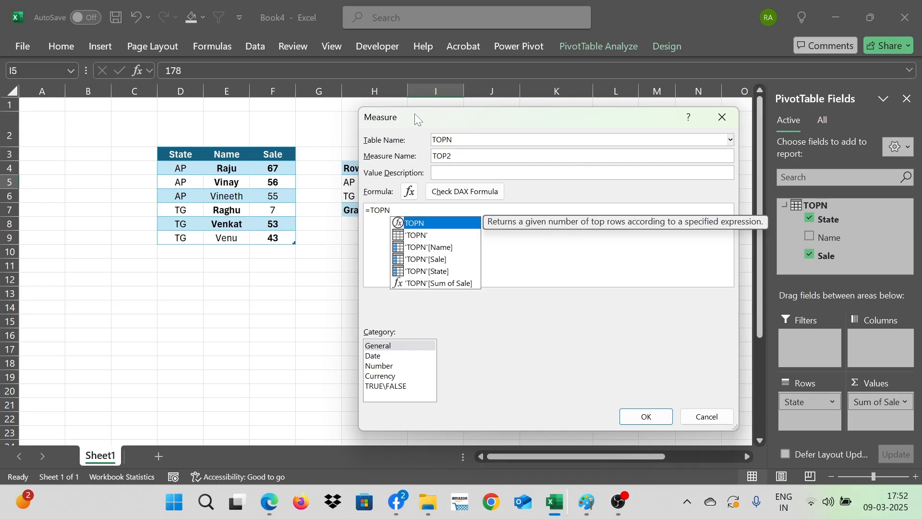
pyautogui.write('(')
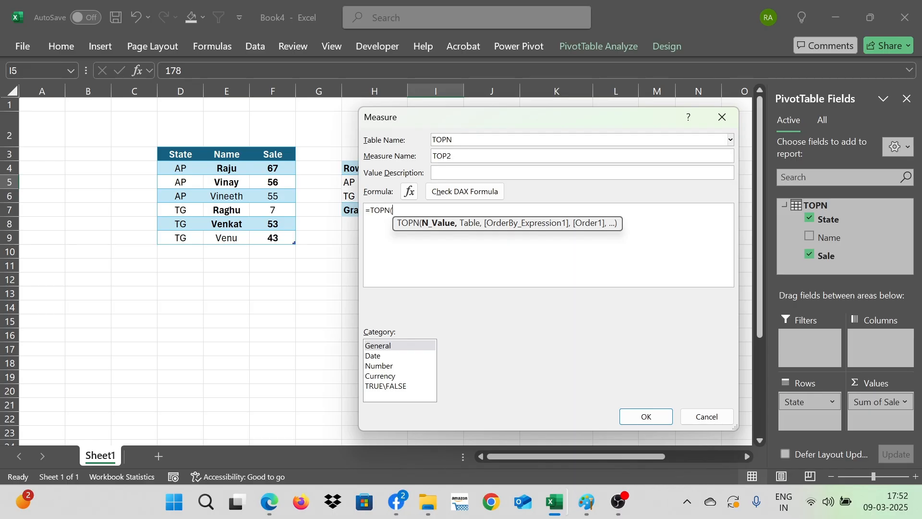
pyautogui.write('2,')
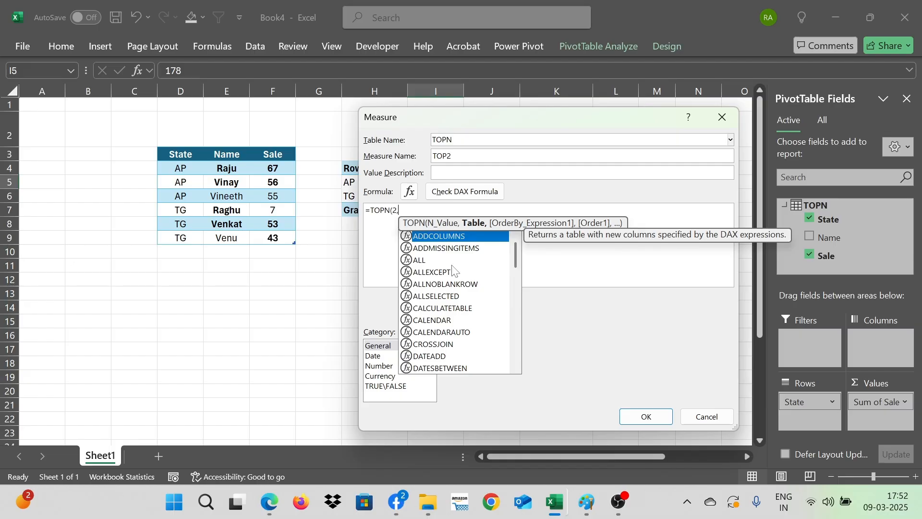
pyautogui.write('t')
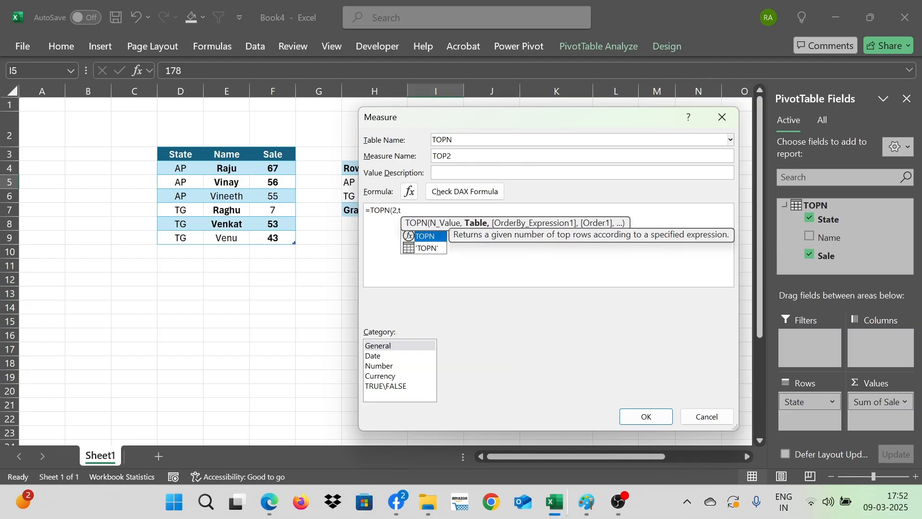
pyautogui.doubleClick(428, 249)
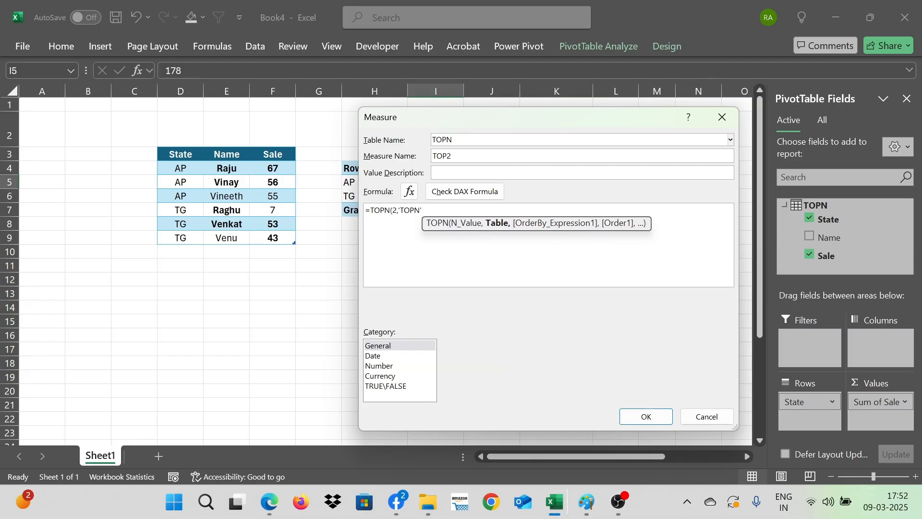
pyautogui.write(',')
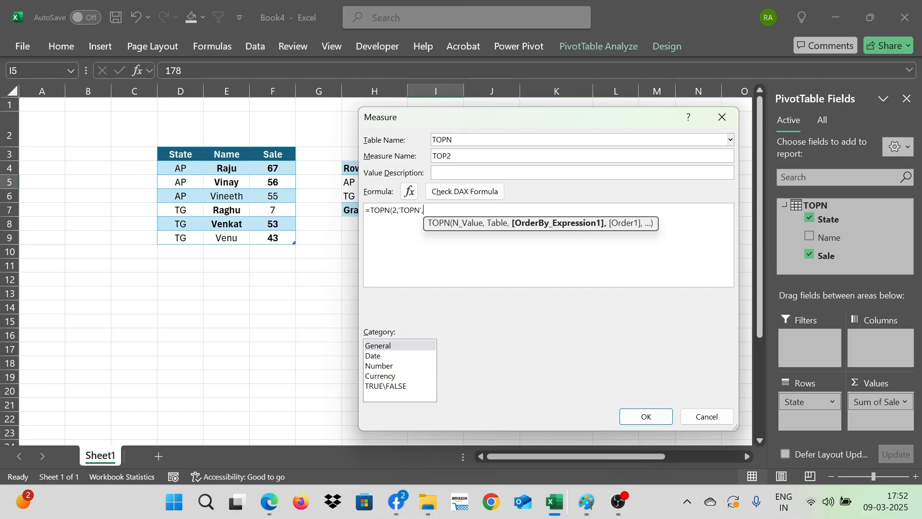
# Complete the TOPN function by ordering on 'TOPN'[Sale] in DESC order and closing its parenthesis
pyautogui.write('t')
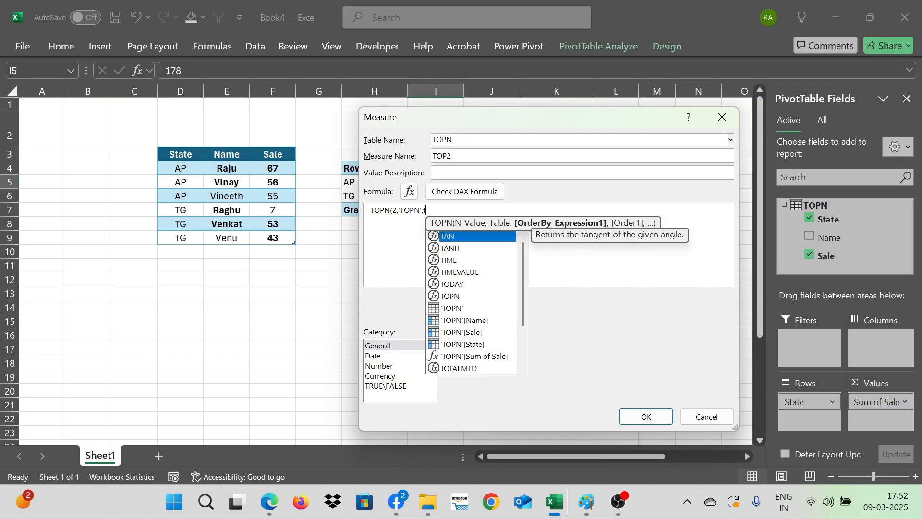
pyautogui.write('a')
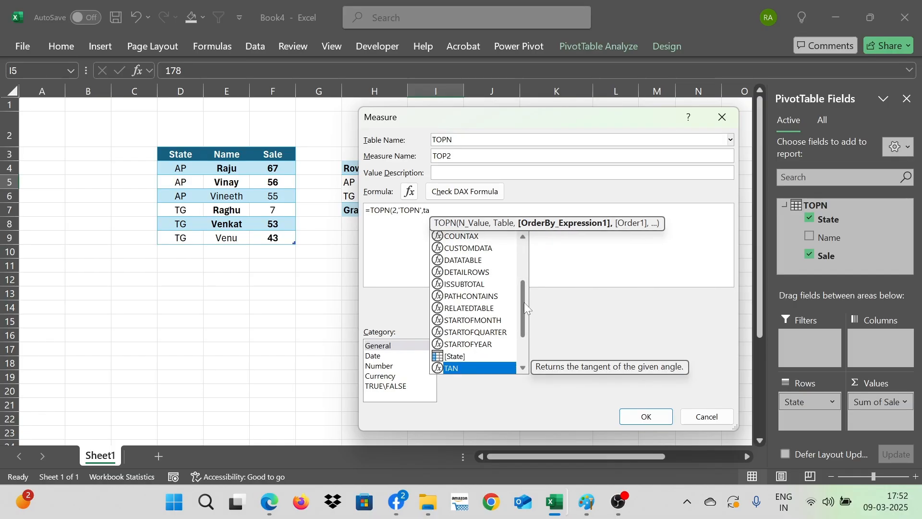
pyautogui.moveTo(524, 303); pyautogui.dragTo(525, 345)
pyautogui.press('BackSpace')
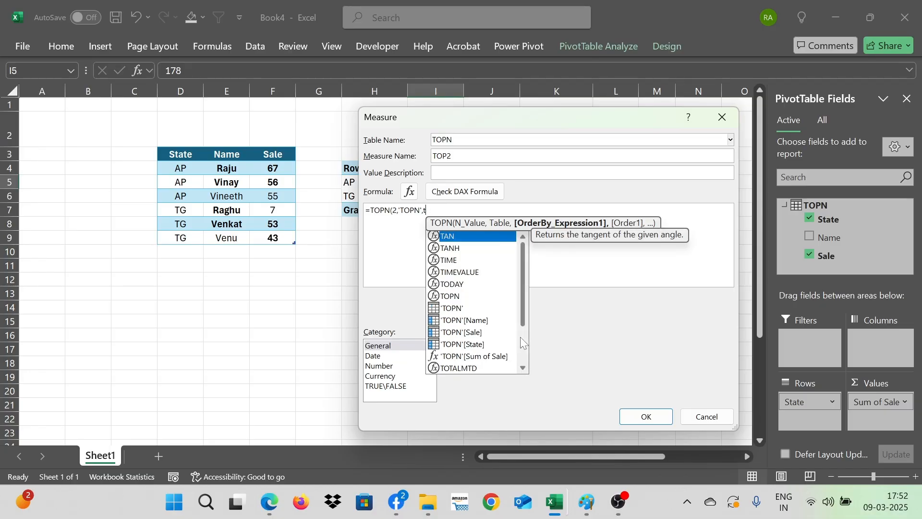
pyautogui.write('op')
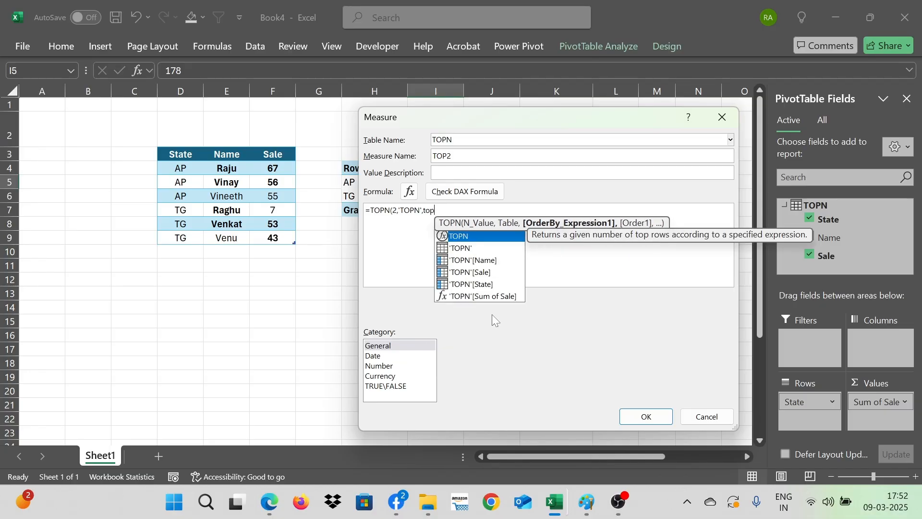
pyautogui.doubleClick(469, 272)
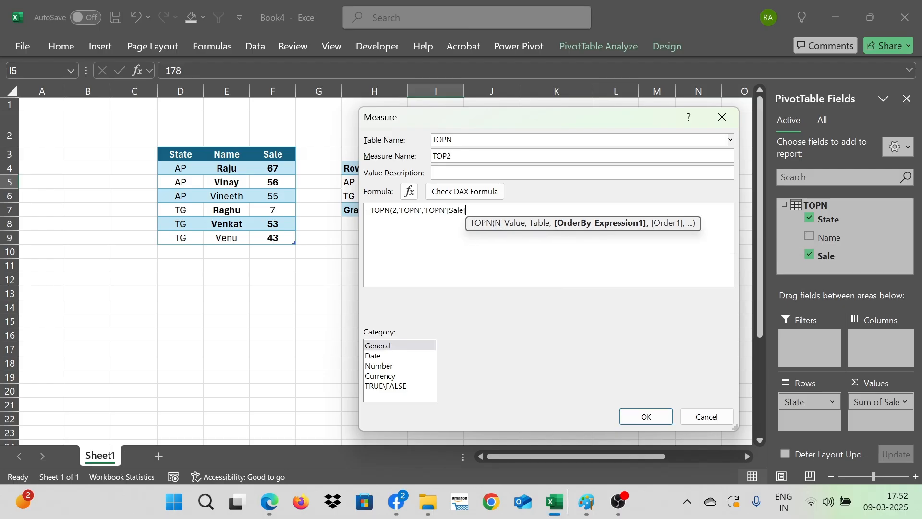
pyautogui.write(',')
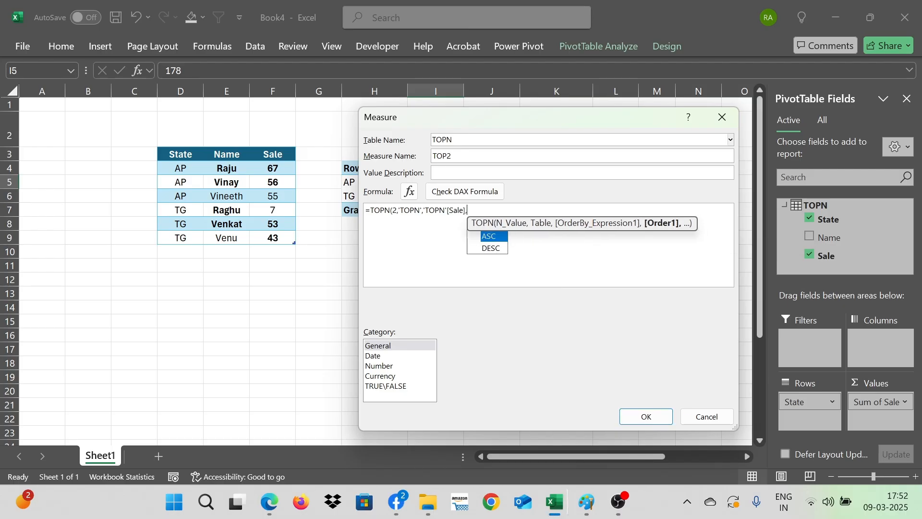
pyautogui.doubleClick(486, 250)
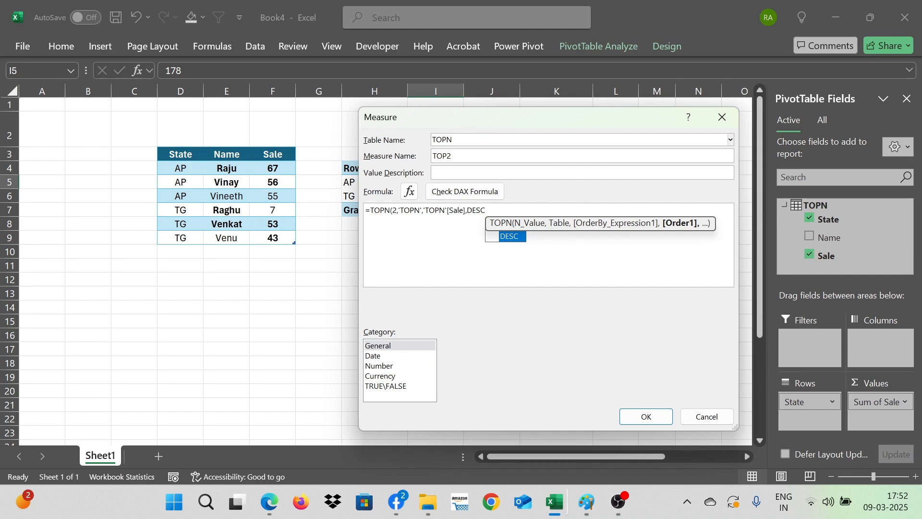
pyautogui.write(')')
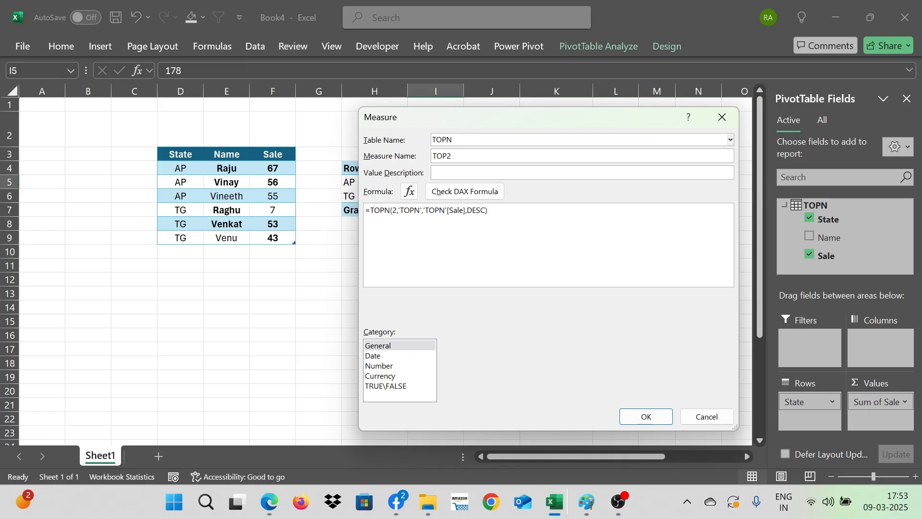
pyautogui.write('co')
pyautogui.write('ncate')
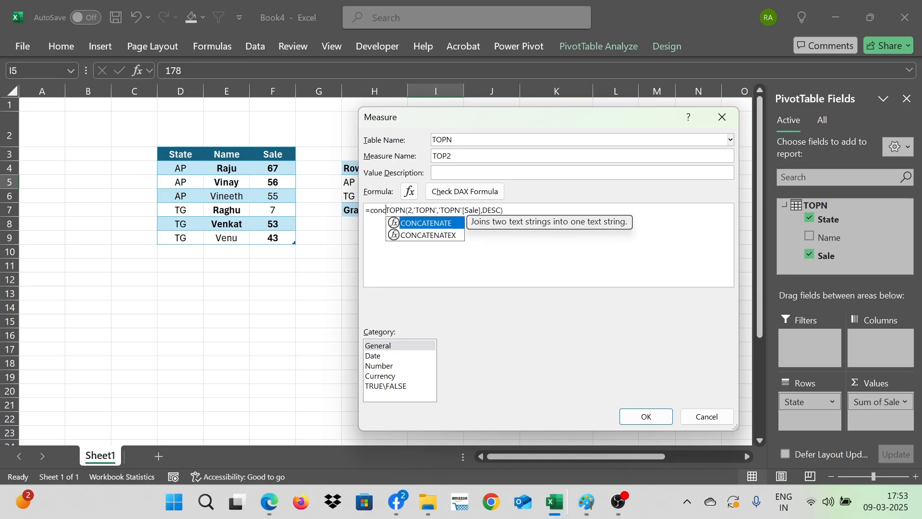
pyautogui.press('BackSpace')
pyautogui.press('BackSpace')
pyautogui.press('BackSpace')
pyautogui.press('BackSpace')
pyautogui.press('BackSpace')
pyautogui.press('BackSpace')
pyautogui.press('BackSpace')
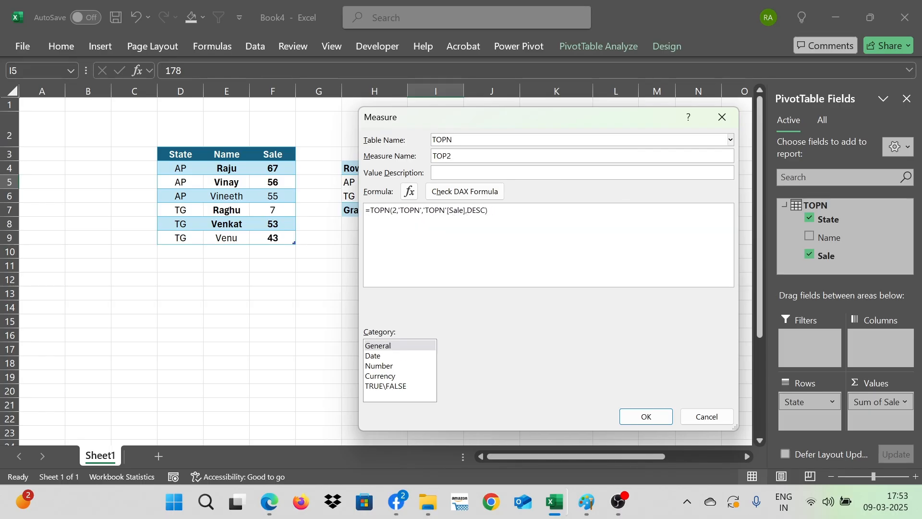
# Check the measure's DAX formula and insert CONCATENATEX( in front of the TOPN function
pyautogui.click(454, 192)
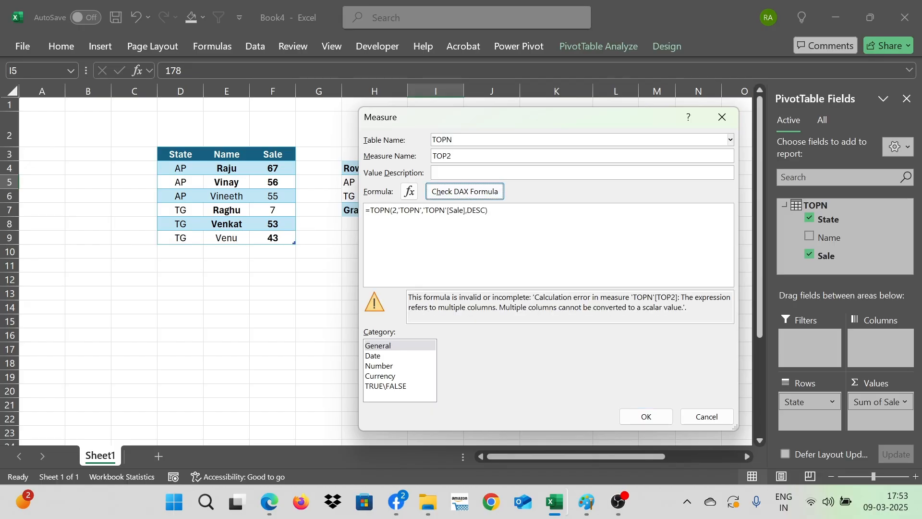
pyautogui.moveTo(422, 110); pyautogui.dragTo(581, 140)
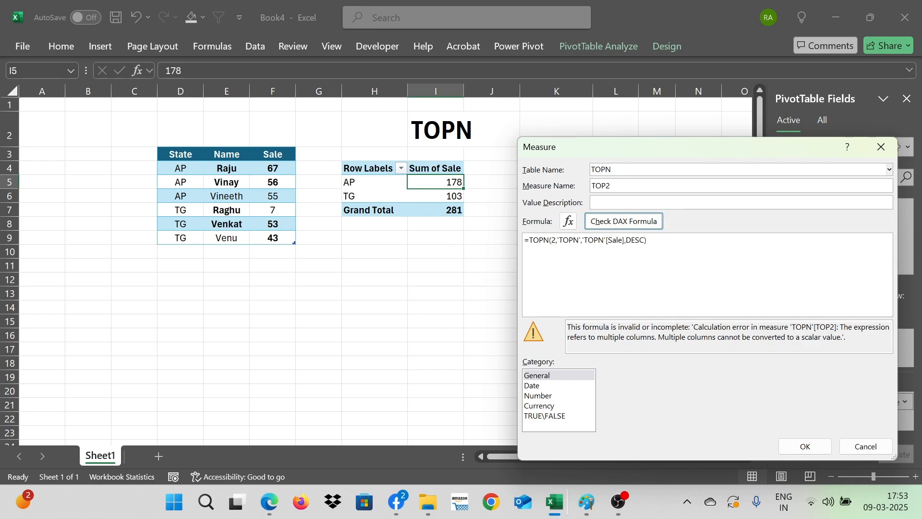
pyautogui.click(529, 240)
pyautogui.write('conc')
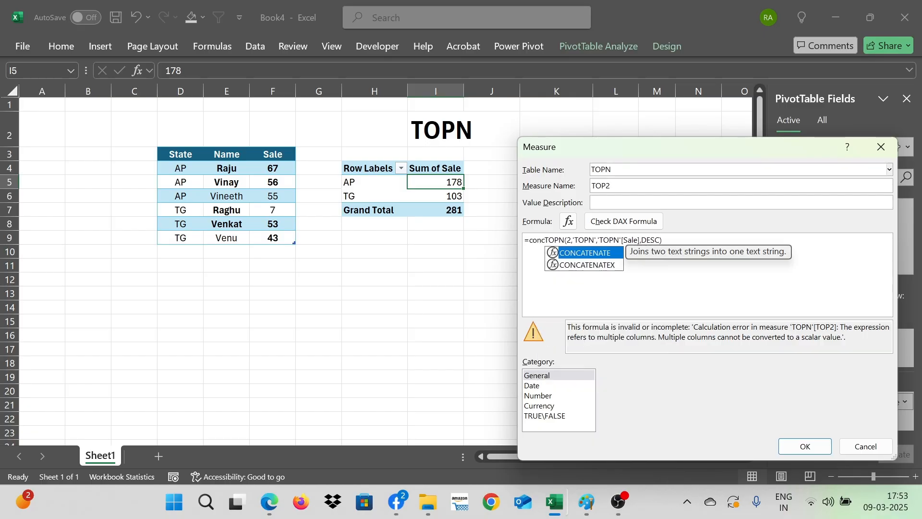
pyautogui.click(597, 265)
pyautogui.doubleClick(596, 269)
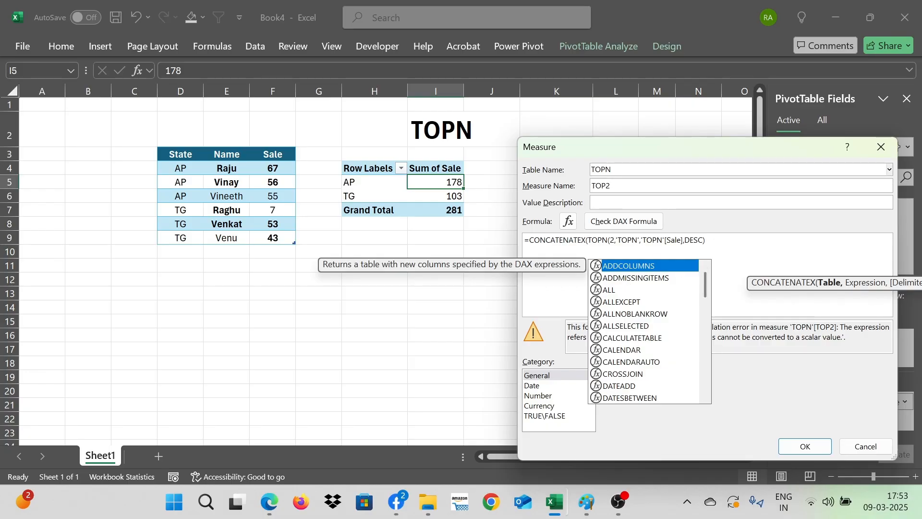
pyautogui.press('Escape')
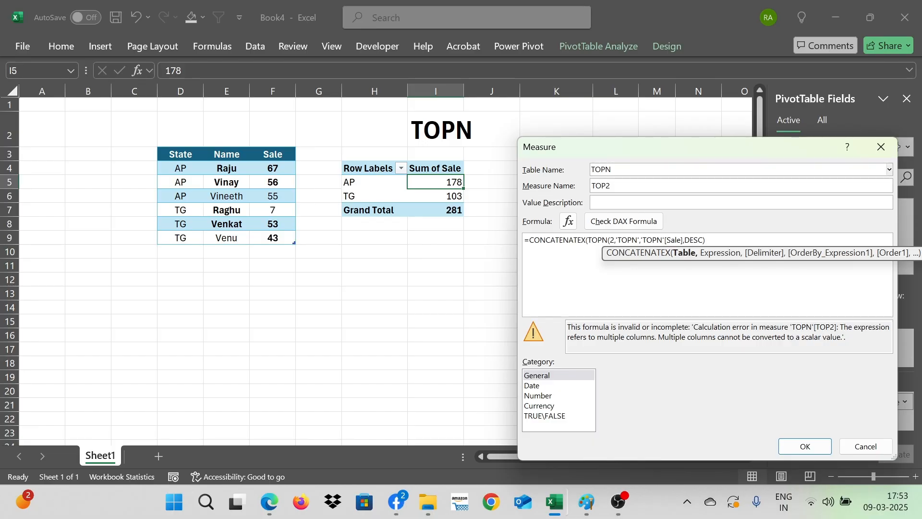
pyautogui.press('End')
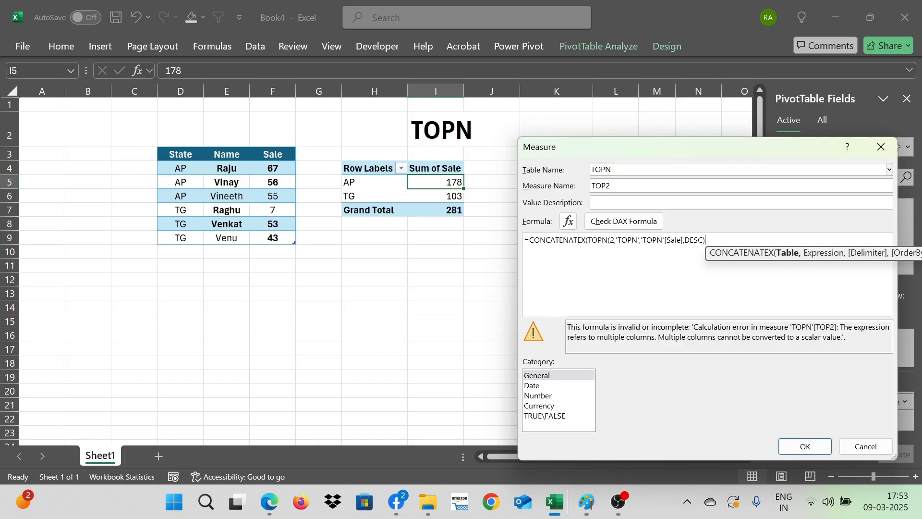
# Complete CONCATENATEX with 'TOPN'[Name] as the expression and "," as the delimiter, closing the parenthesis
pyautogui.write(',')
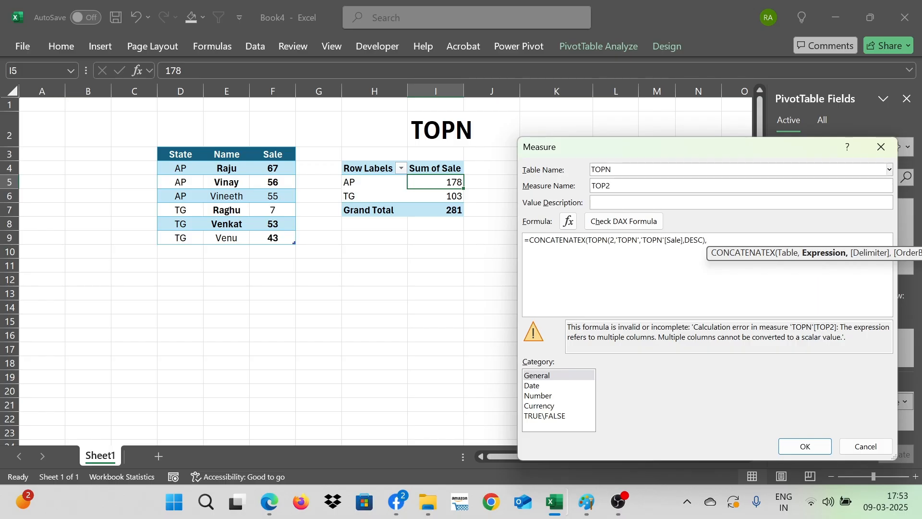
pyautogui.write('t')
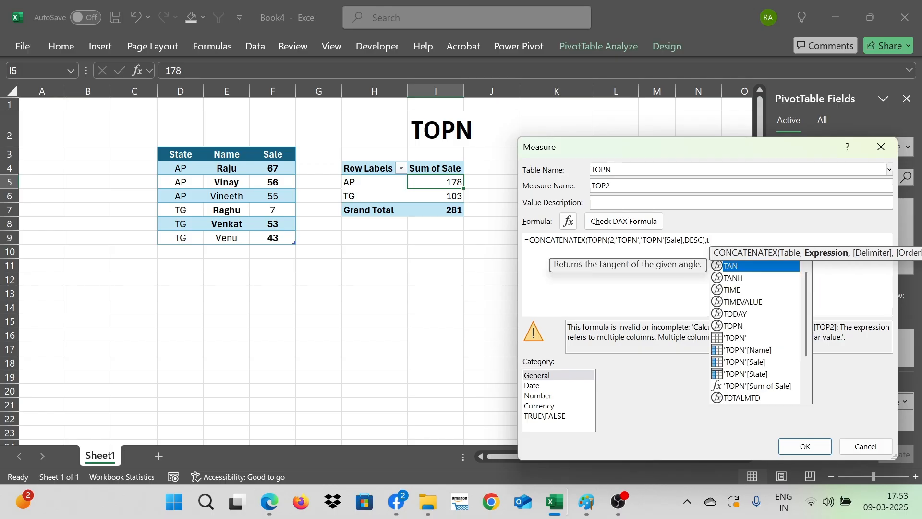
pyautogui.write('a')
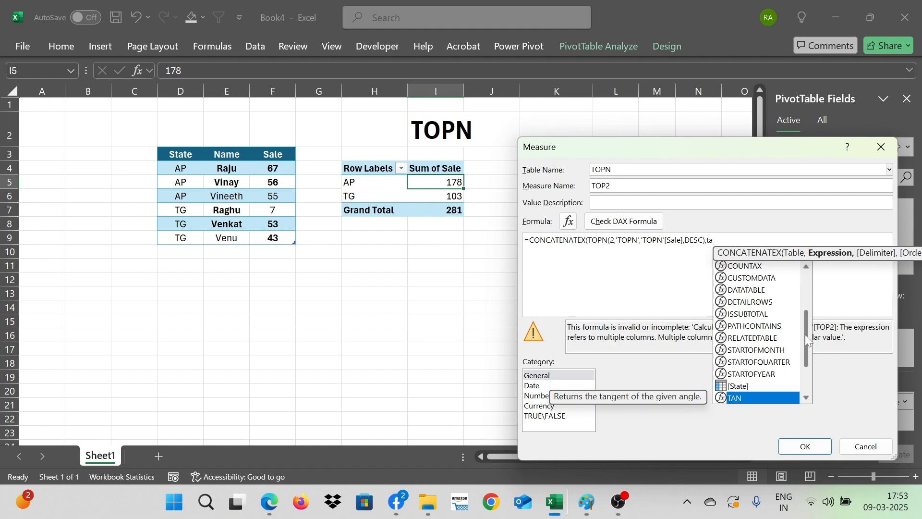
pyautogui.press('BackSpace')
pyautogui.write('op')
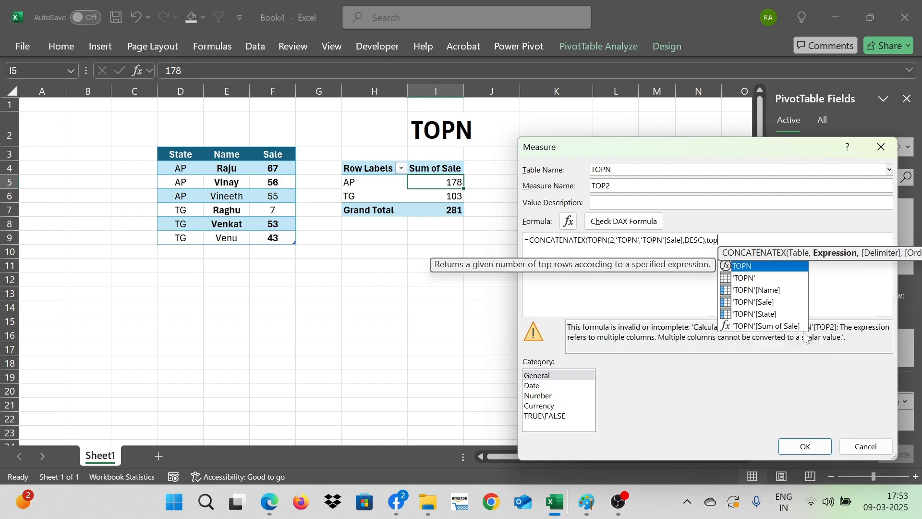
pyautogui.doubleClick(752, 290)
pyautogui.write(',')
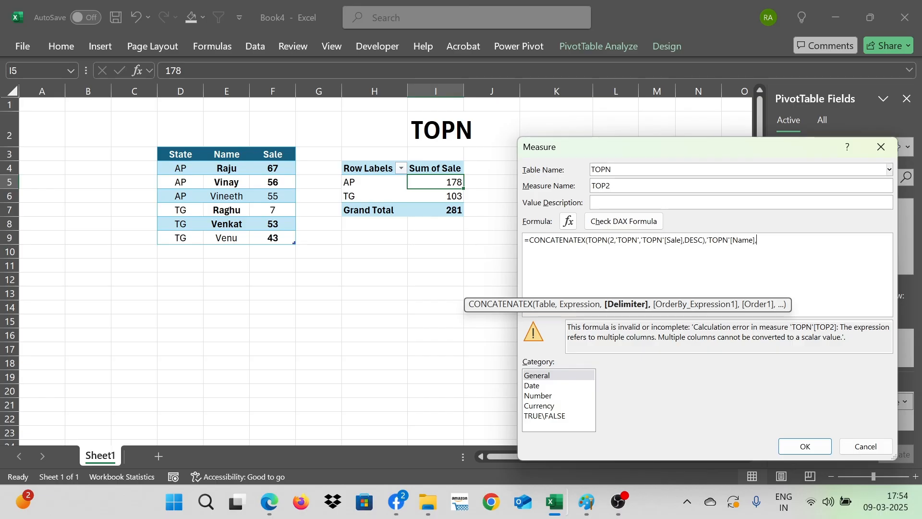
pyautogui.write('",")')
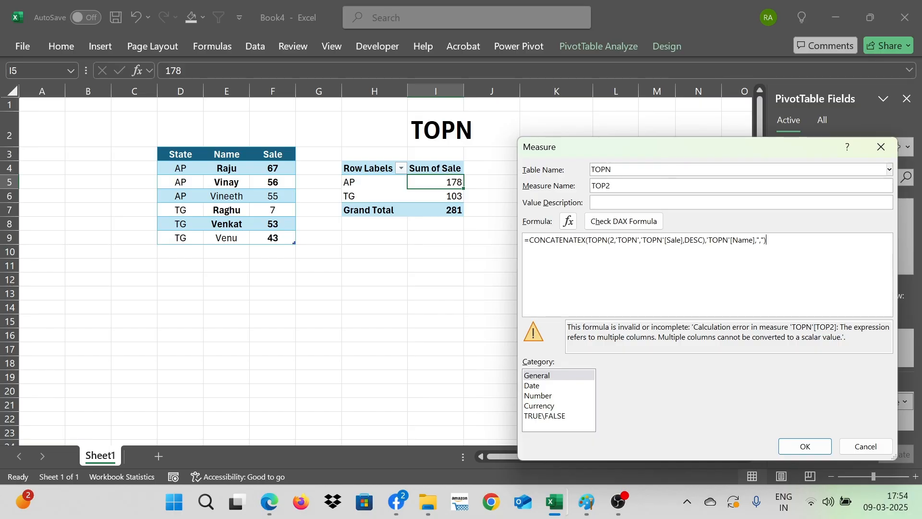
pyautogui.click(610, 240)
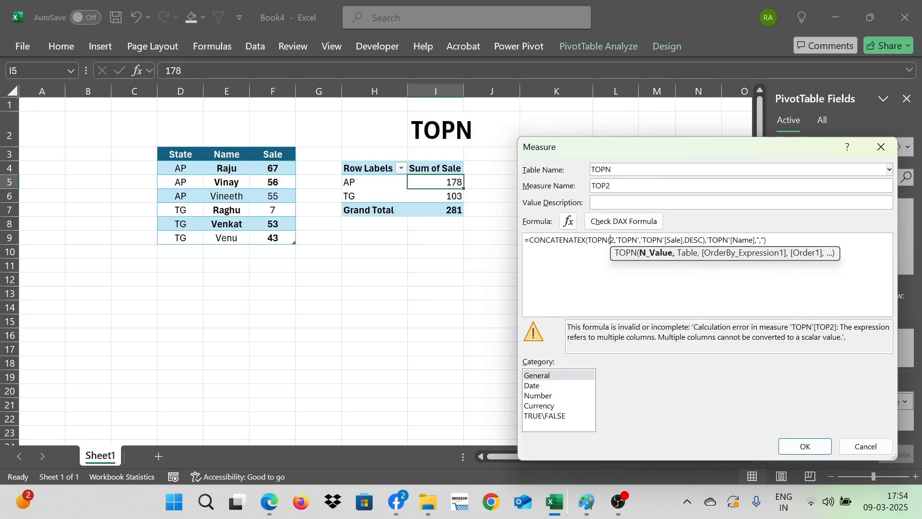
# Check the TOP2 measure's DAX formula, save the measure, and add TOP2 to the pivot table's values
pyautogui.click(631, 240)
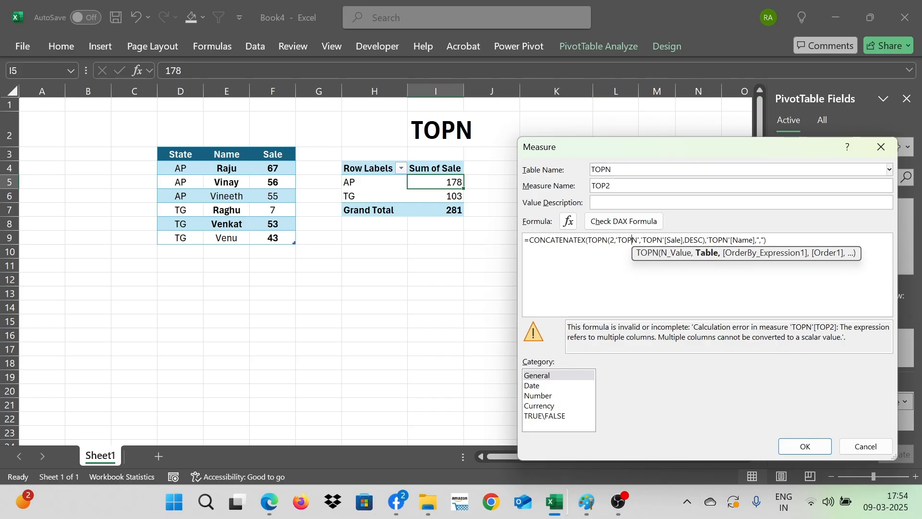
pyautogui.click(617, 222)
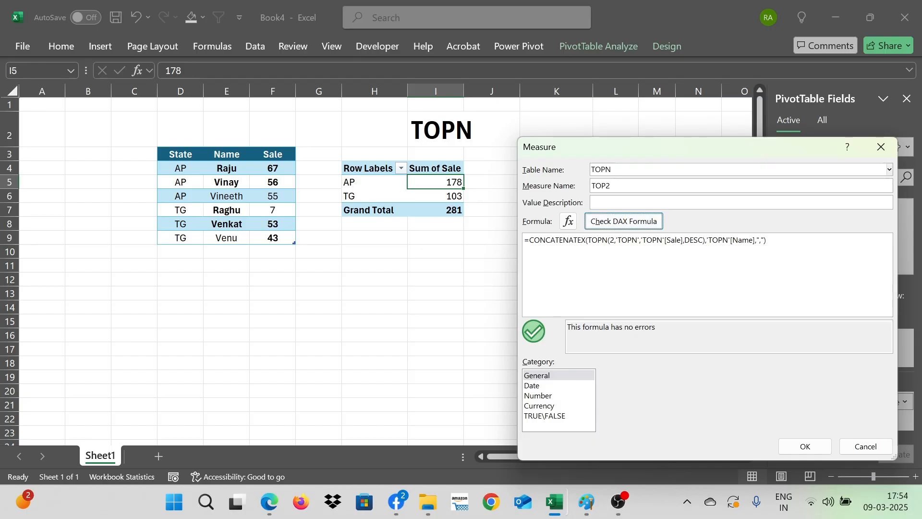
pyautogui.click(806, 445)
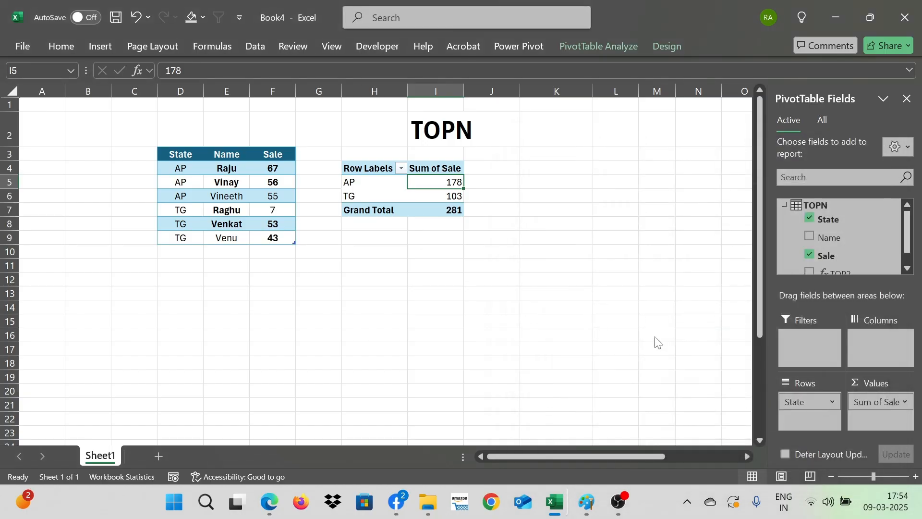
pyautogui.scroll(-1, 840, 256)
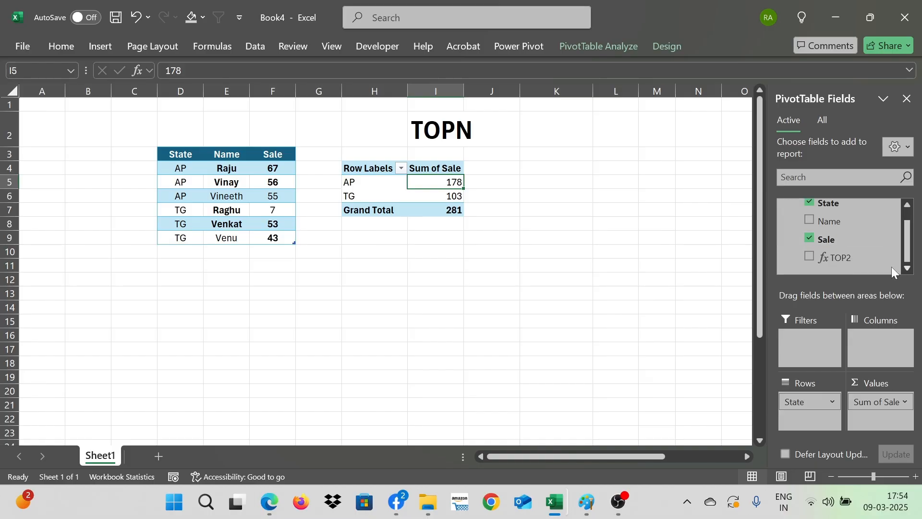
pyautogui.moveTo(841, 256); pyautogui.dragTo(892, 425)
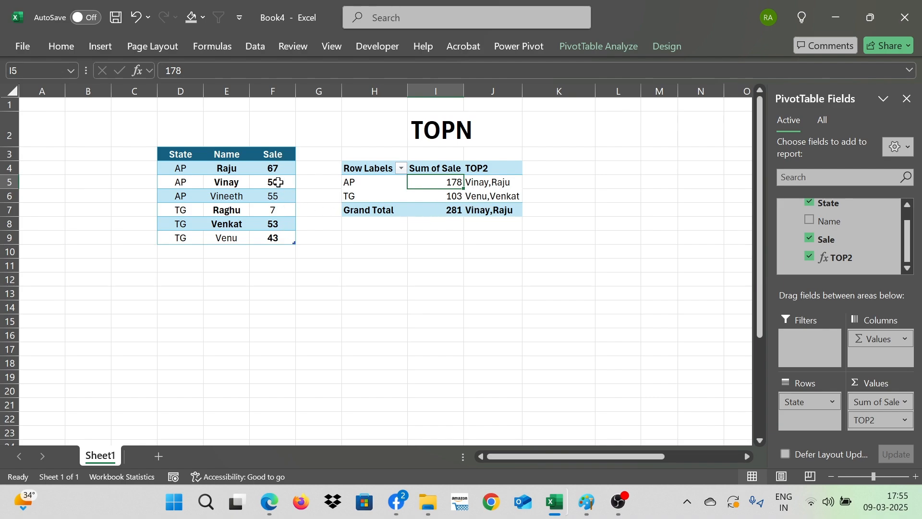
# Change the sale in cell F6 to 678 and refresh the pivot table
pyautogui.click(281, 203)
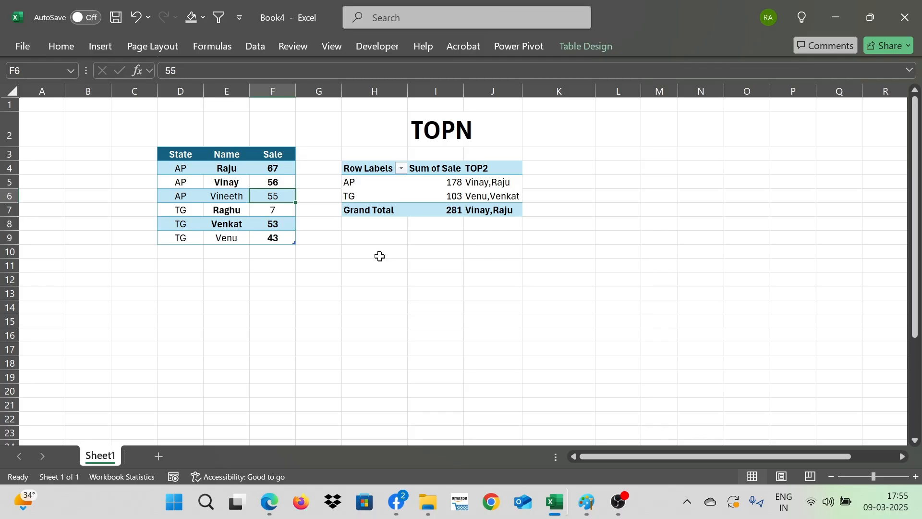
pyautogui.write('678')
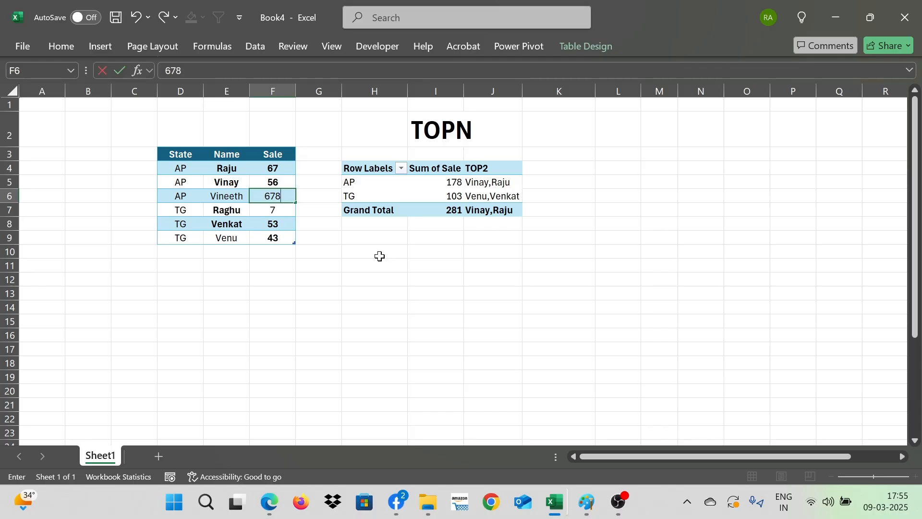
pyautogui.press('Return')
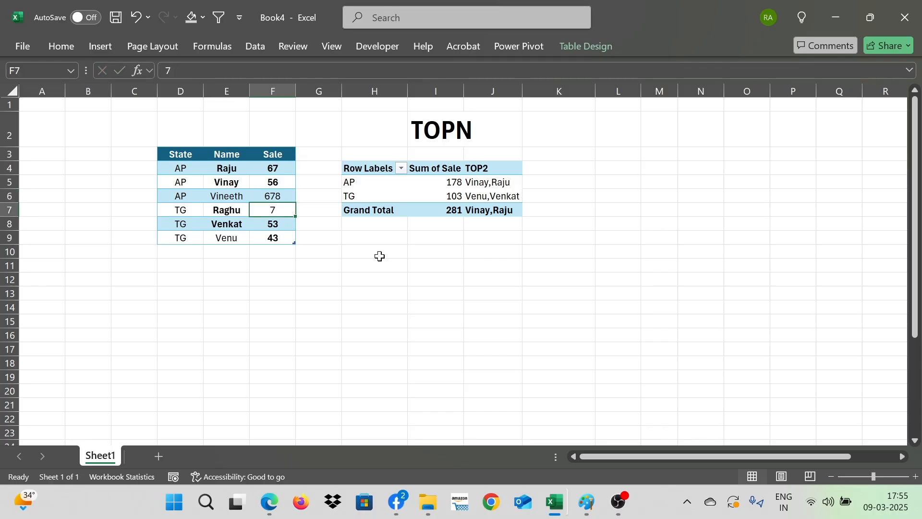
pyautogui.rightClick(418, 182)
pyautogui.click(462, 248)
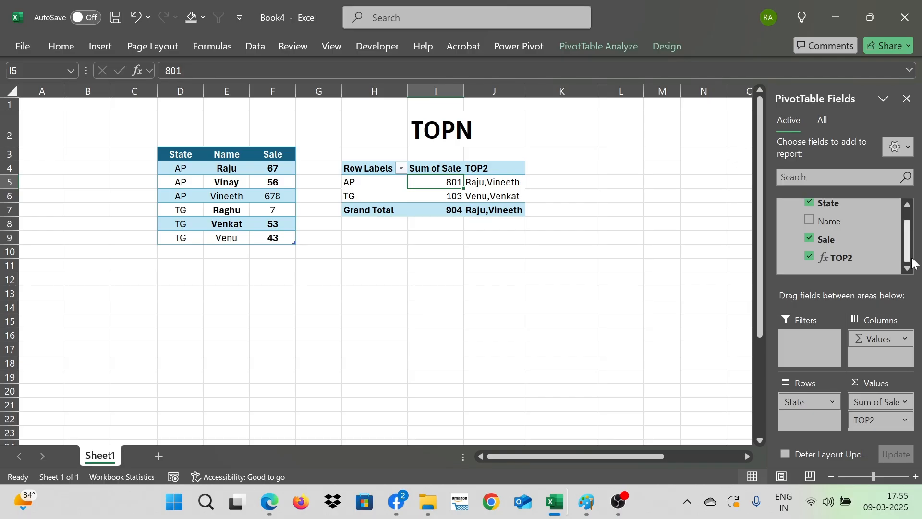
# Copy the TOP2 measure's formula without its equals sign and close the measure unchanged
pyautogui.rightClick(837, 258)
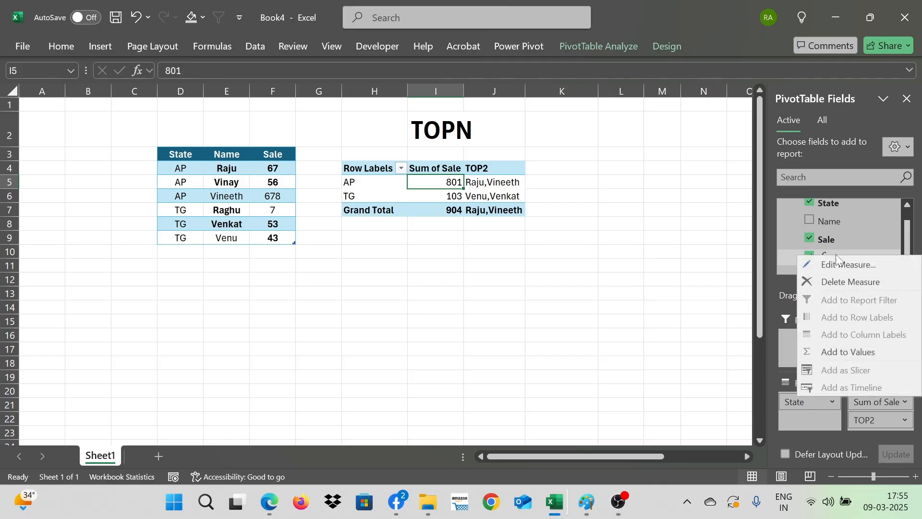
pyautogui.click(842, 265)
pyautogui.moveTo(766, 239); pyautogui.dragTo(529, 240)
pyautogui.hotkey('ctrl', 'c')
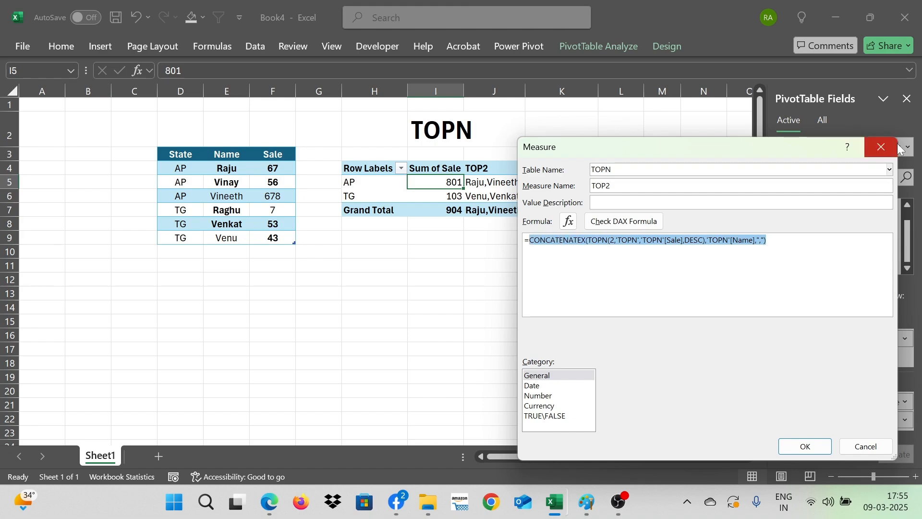
pyautogui.click(881, 146)
# Start a new measure in the TOPN table and name it "TOP2 sumof sale"
pyautogui.scroll(2, 912, 245)
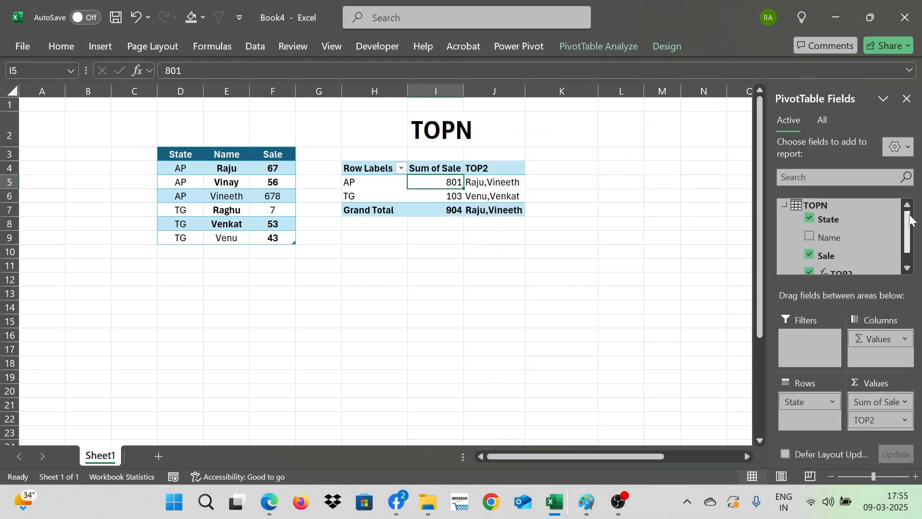
pyautogui.rightClick(804, 205)
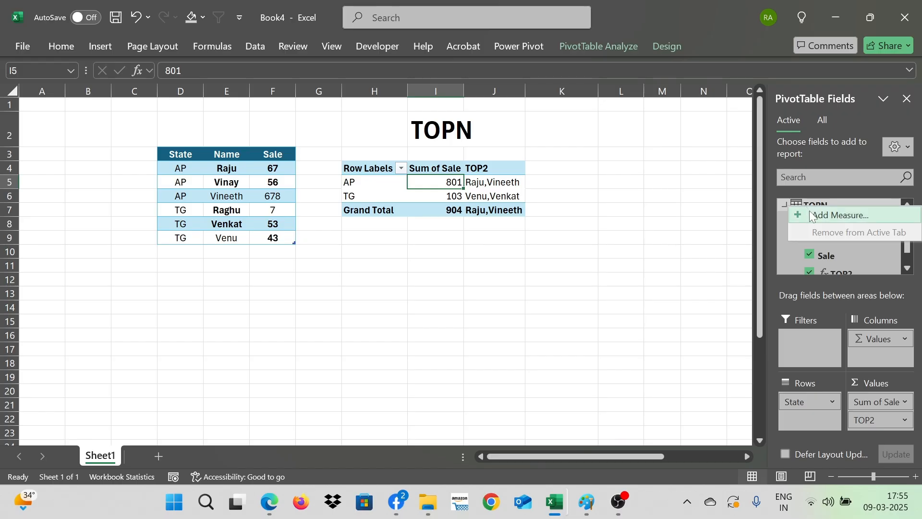
pyautogui.click(809, 212)
pyautogui.click(624, 186)
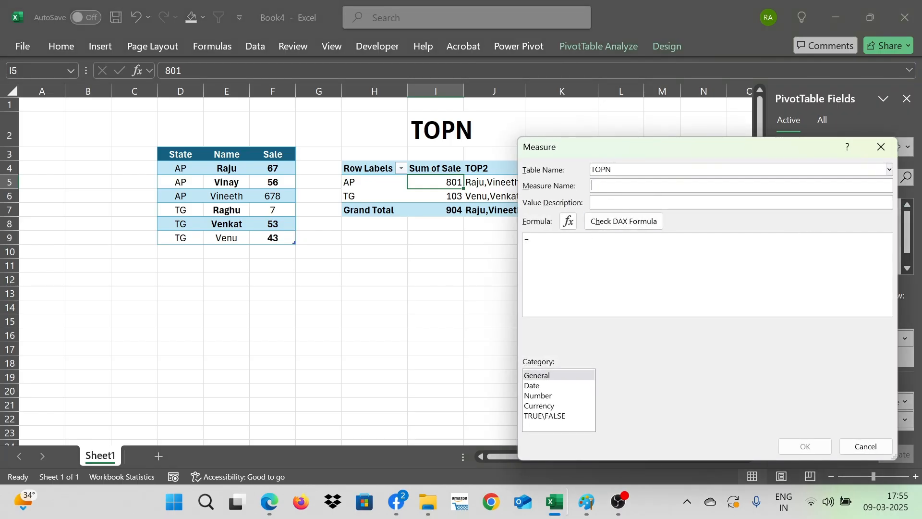
pyautogui.write('TOP2 sales')
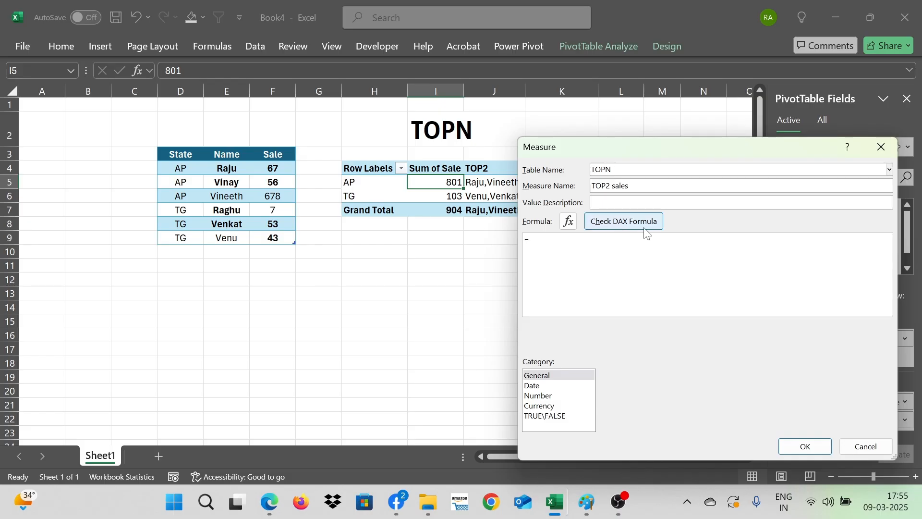
pyautogui.press('BackSpace')
pyautogui.press('BackSpace')
pyautogui.press('BackSpace')
pyautogui.press('BackSpace')
pyautogui.write('umof sale')
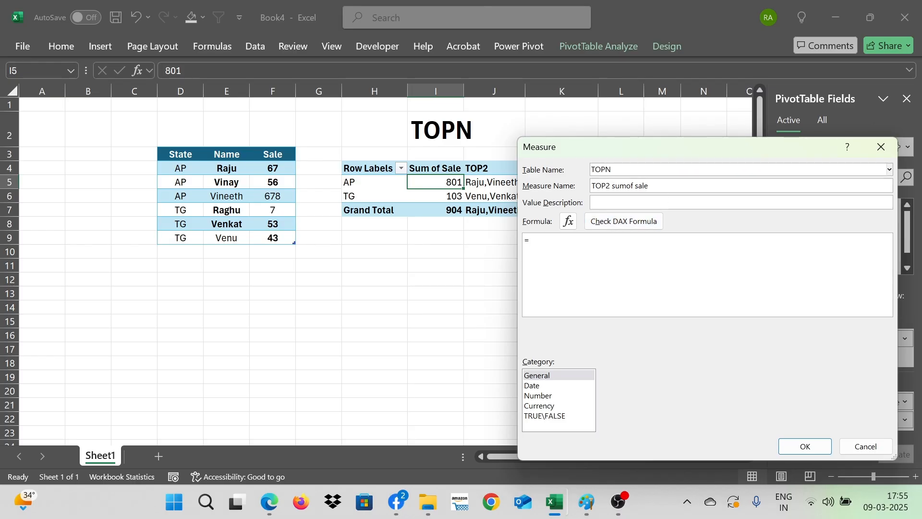
# Paste the copied formula and strip the CONCATENATEX wrapper and its name and delimiter arguments, keeping only TOPN(2,'TOPN','TOPN'[Sale],DESC)
pyautogui.hotkey('ctrl', 'v')
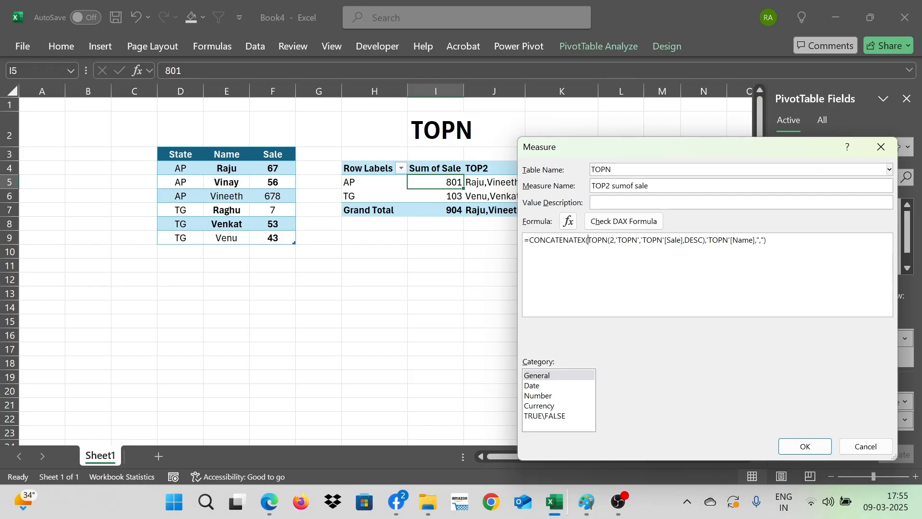
pyautogui.press('BackSpace')
pyautogui.press('BackSpace')
pyautogui.press('BackSpace')
pyautogui.press('BackSpace')
pyautogui.press('BackSpace')
pyautogui.press('BackSpace')
pyautogui.press('BackSpace')
pyautogui.press('BackSpace')
pyautogui.press('BackSpace')
pyautogui.press('BackSpace')
pyautogui.press('BackSpace')
pyautogui.press('BackSpace')
pyautogui.press('BackSpace')
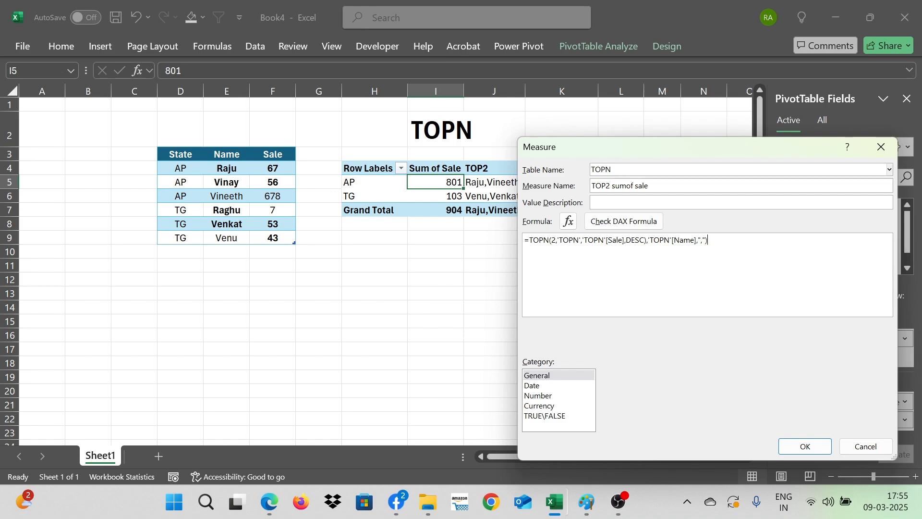
pyautogui.press('BackSpace')
pyautogui.press('BackSpace')
pyautogui.press('BackSpace')
pyautogui.press('BackSpace')
pyautogui.press('BackSpace')
pyautogui.press('BackSpace')
pyautogui.press('BackSpace')
pyautogui.press('BackSpace')
pyautogui.press('BackSpace')
pyautogui.press('BackSpace')
pyautogui.press('BackSpace')
pyautogui.press('BackSpace')
pyautogui.press('BackSpace')
pyautogui.press('BackSpace')
pyautogui.press('BackSpace')
# Wrap the TOPN function in SUMX with 'TOPN'[Sale] as the expression and close the parenthesis
pyautogui.write('sumx')
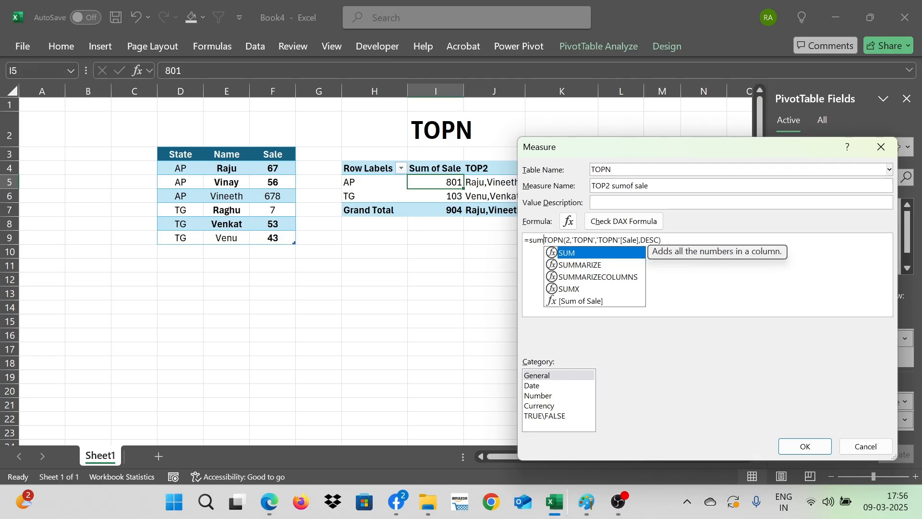
pyautogui.write('(')
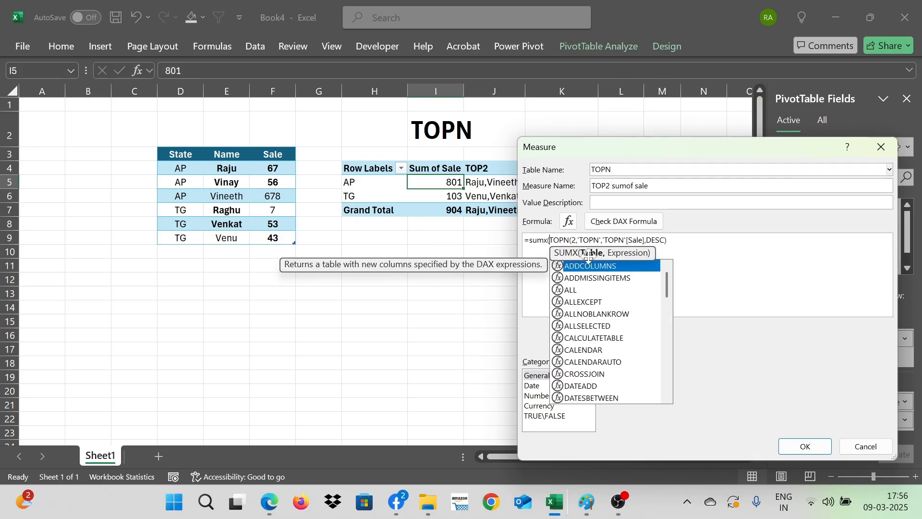
pyautogui.click(668, 239)
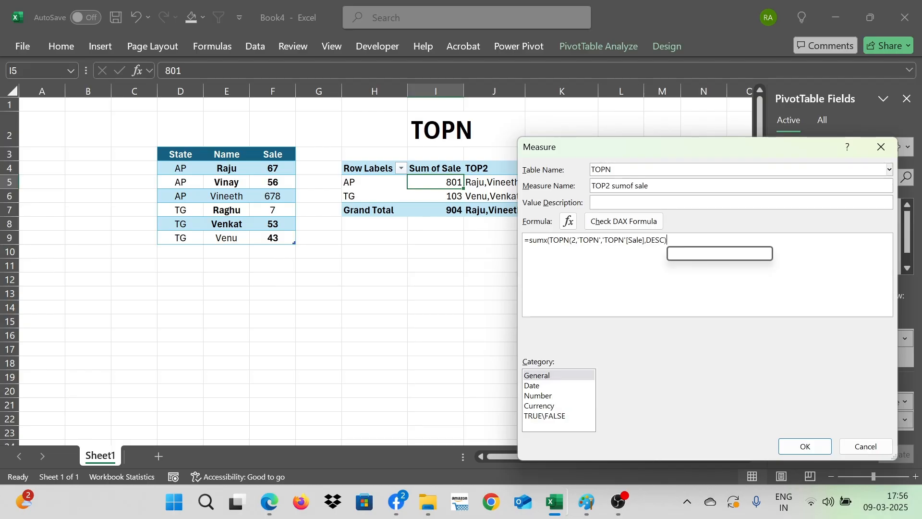
pyautogui.write(',')
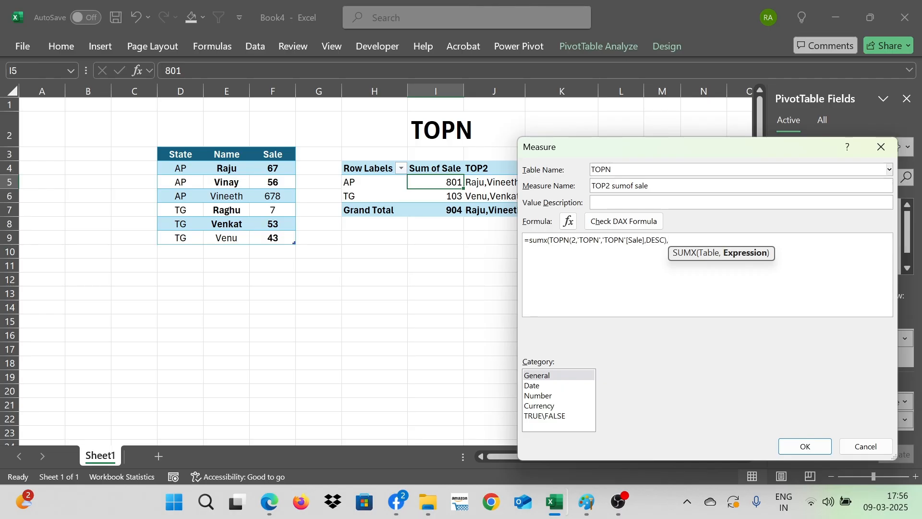
pyautogui.write('ta')
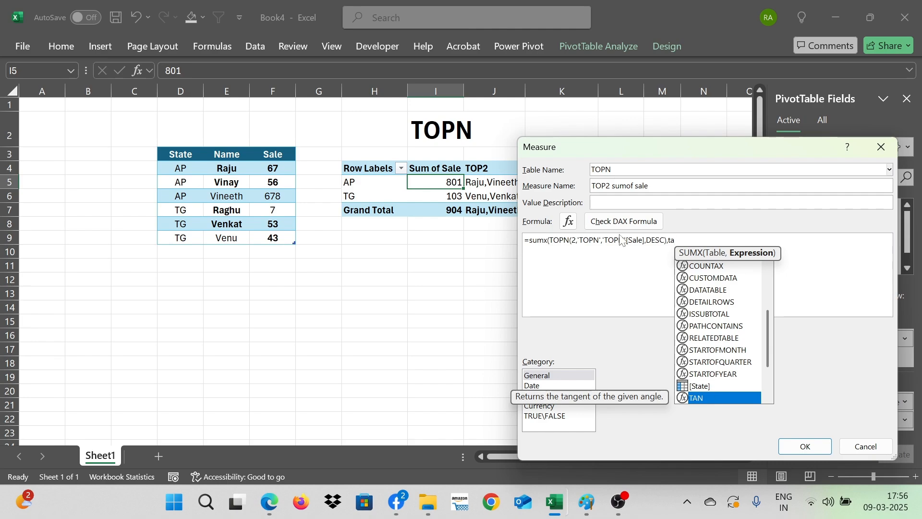
pyautogui.moveTo(768, 336); pyautogui.dragTo(768, 375)
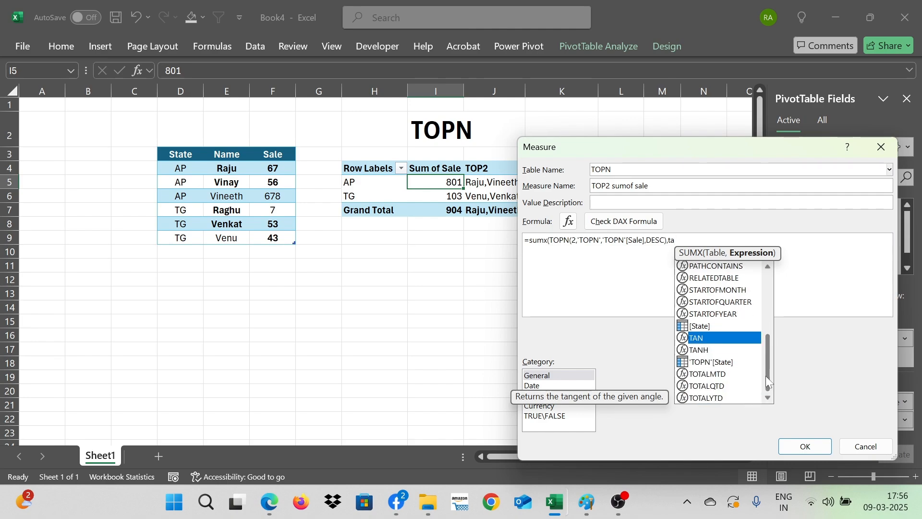
pyautogui.press('BackSpace')
pyautogui.write('op')
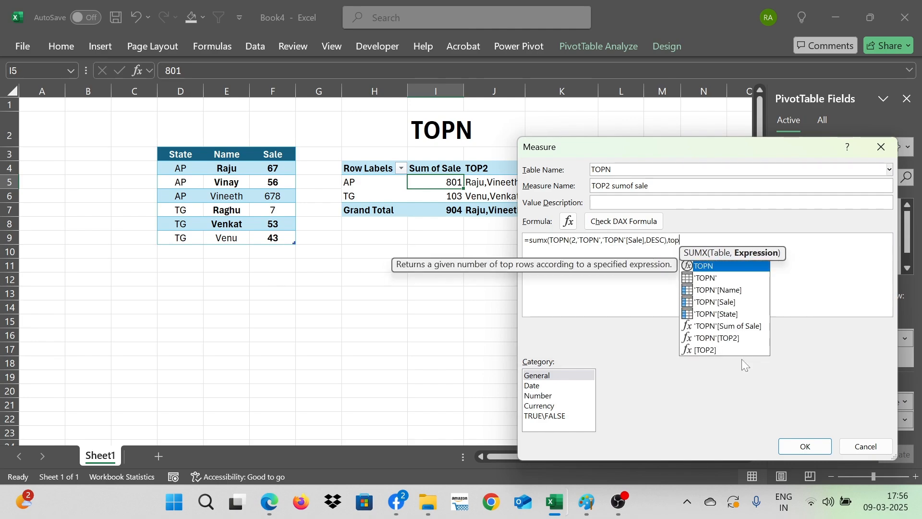
pyautogui.doubleClick(727, 302)
pyautogui.write(')')
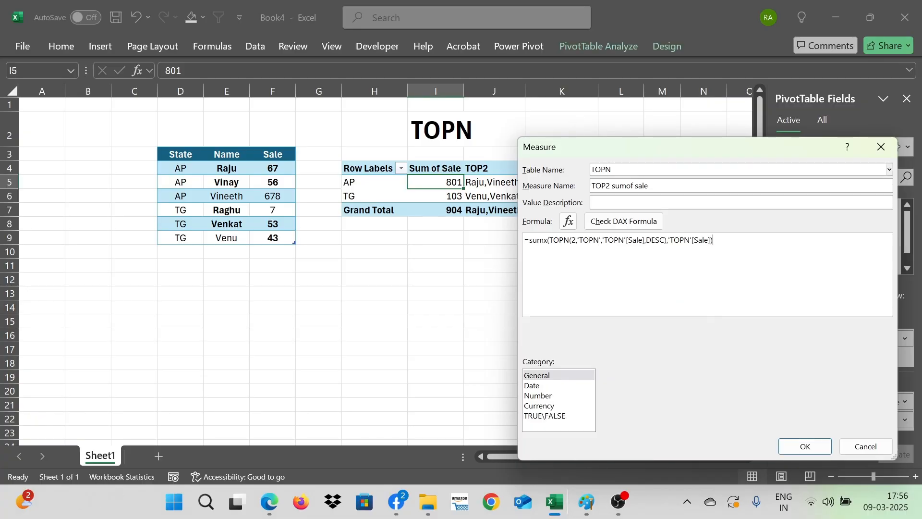
# Check the SUMX formula, save the measure, and add TOP2 sumof sale to the pivot table's values
pyautogui.click(639, 225)
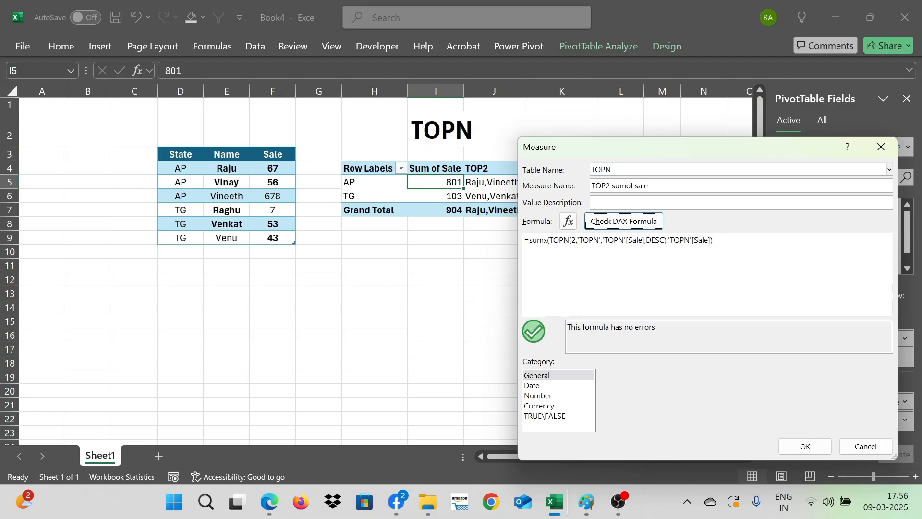
pyautogui.click(806, 447)
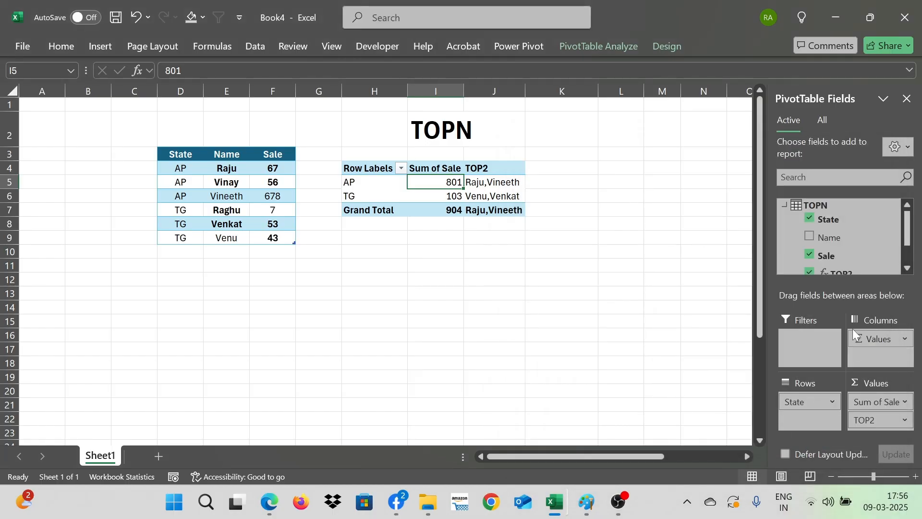
pyautogui.moveTo(907, 240); pyautogui.dragTo(887, 423)
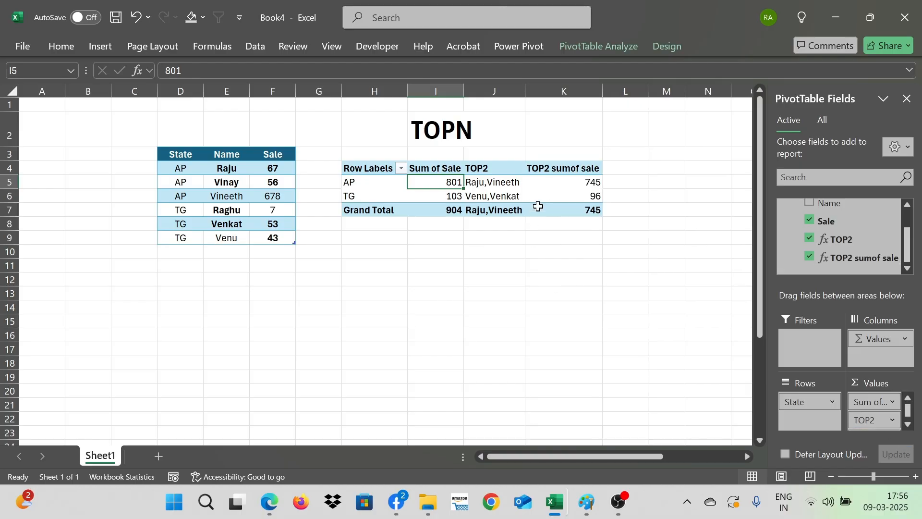
# Compare AP's TOP2 sumof sale in the pivot table with the combined sales in cells F6 and F4
pyautogui.click(588, 182)
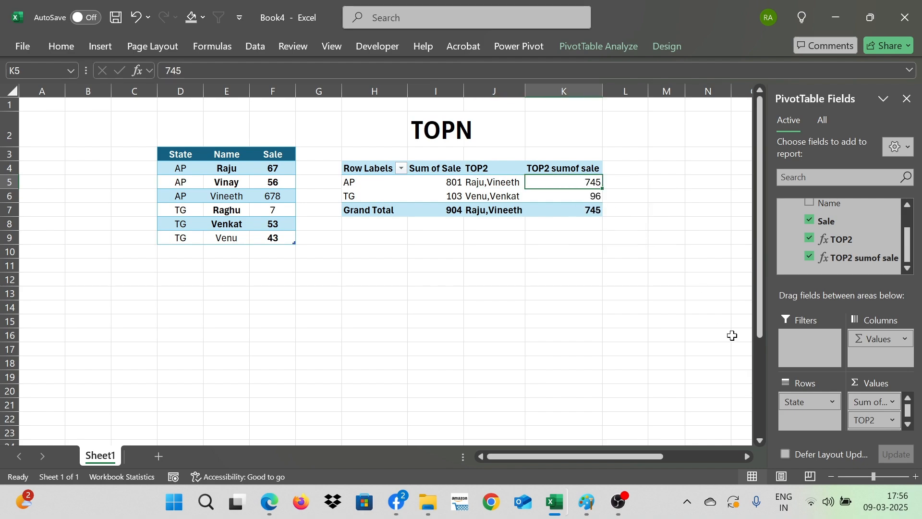
pyautogui.click(271, 195)
pyautogui.keyDown('ctrl'); pyautogui.click(264, 169); pyautogui.keyUp('ctrl')
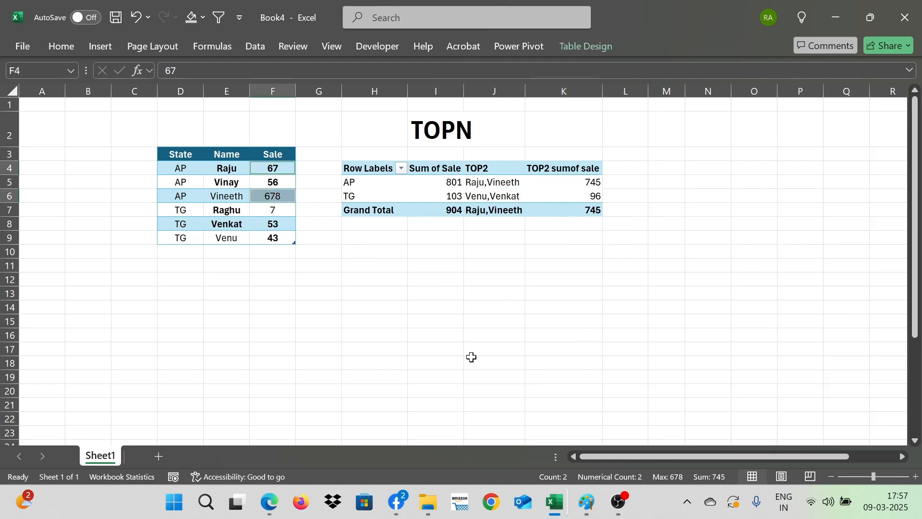
pyautogui.click(468, 205)
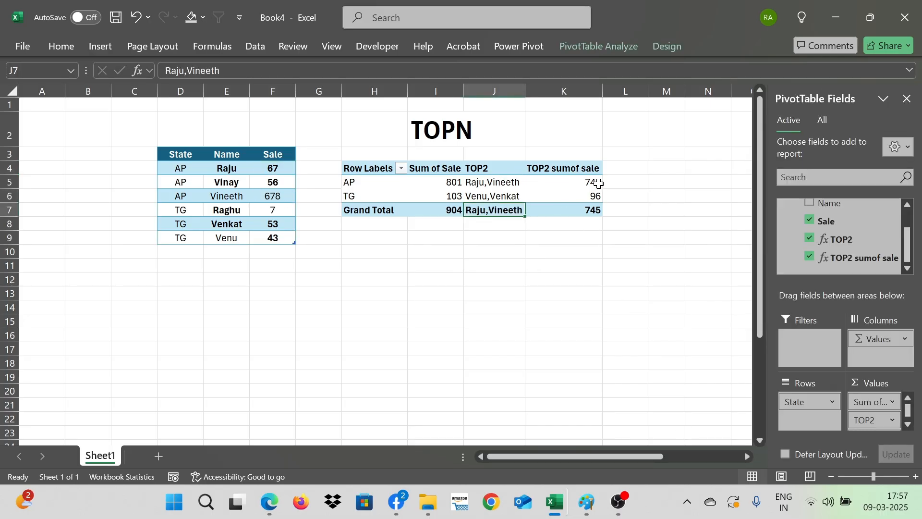
pyautogui.click(549, 170)
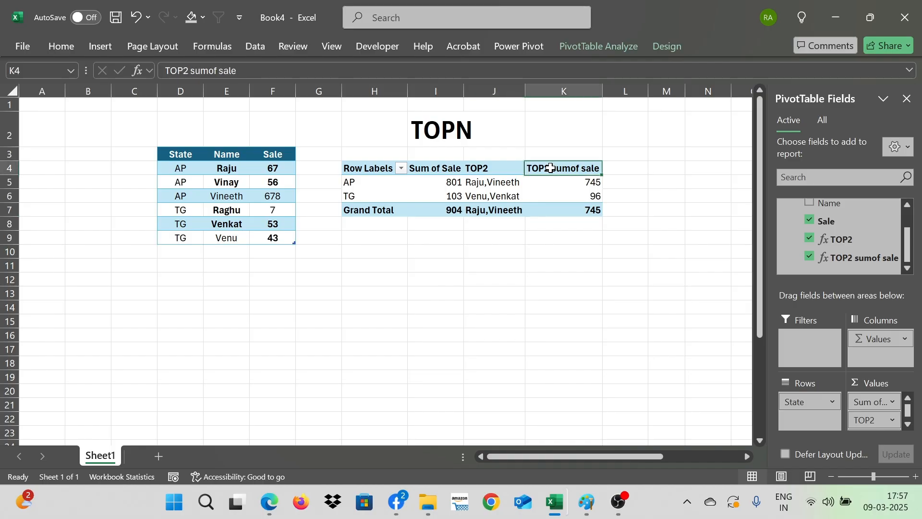
# Start a new measure in the TOPN table and name it TOP2 COnt%
pyautogui.scroll(2, 908, 240)
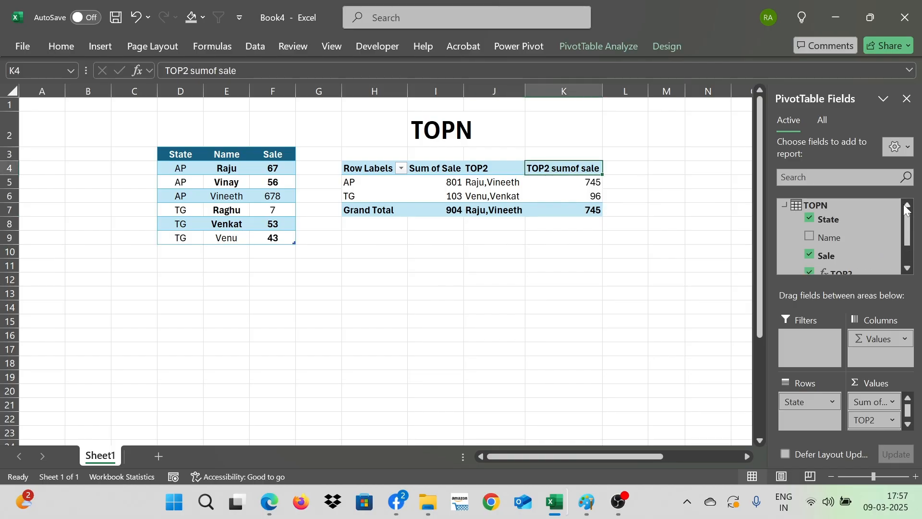
pyautogui.rightClick(805, 204)
pyautogui.click(819, 210)
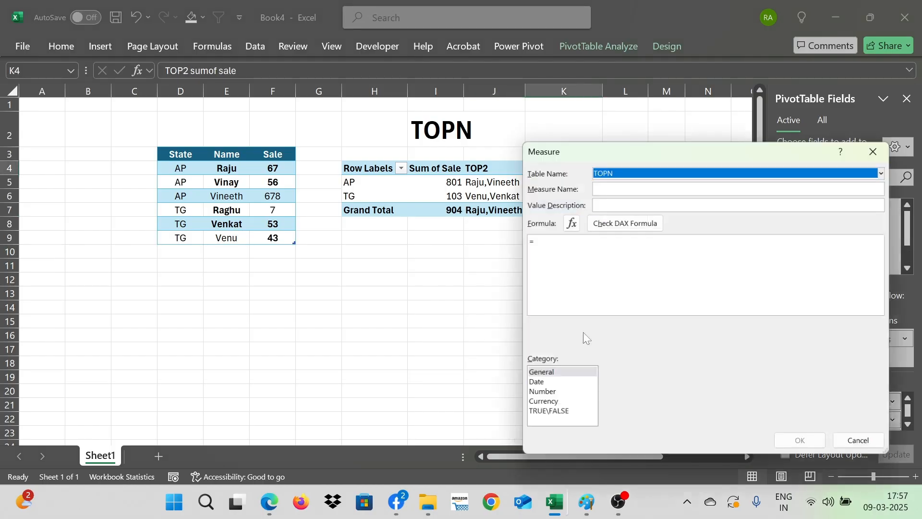
pyautogui.write('CO')
pyautogui.press('BackSpace')
pyautogui.press('BackSpace')
pyautogui.press('BackSpace')
pyautogui.write('TOP2 COnt%')
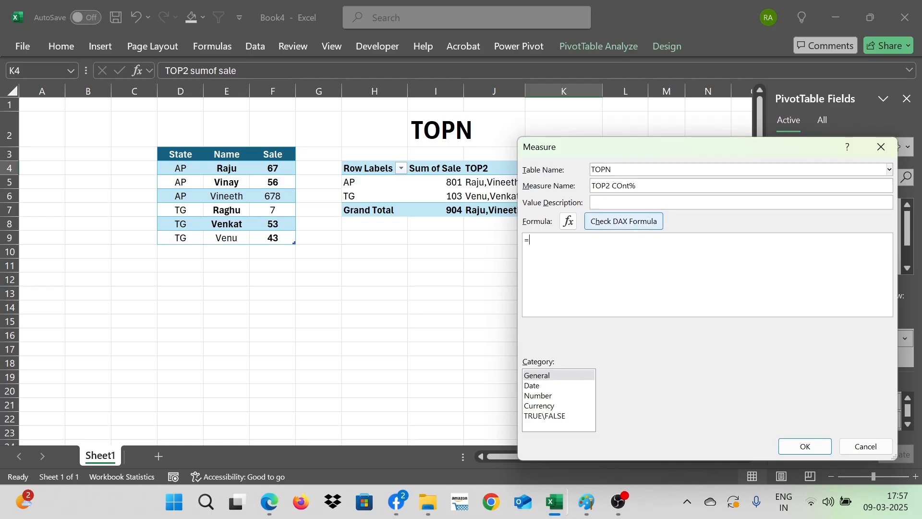
# Write the measure formula dividing [TOP2 sumof sale] by [Sum of Sale]
pyautogui.moveTo(582, 145); pyautogui.dragTo(699, 153)
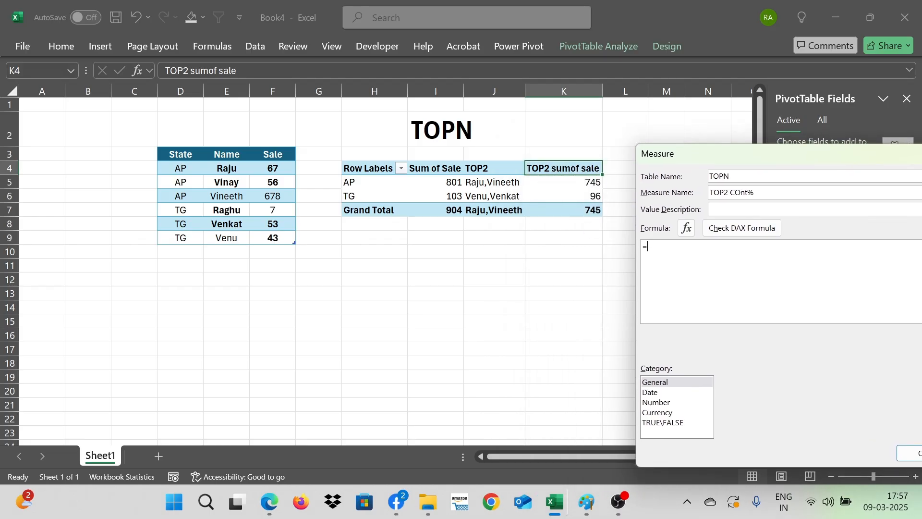
pyautogui.write('top')
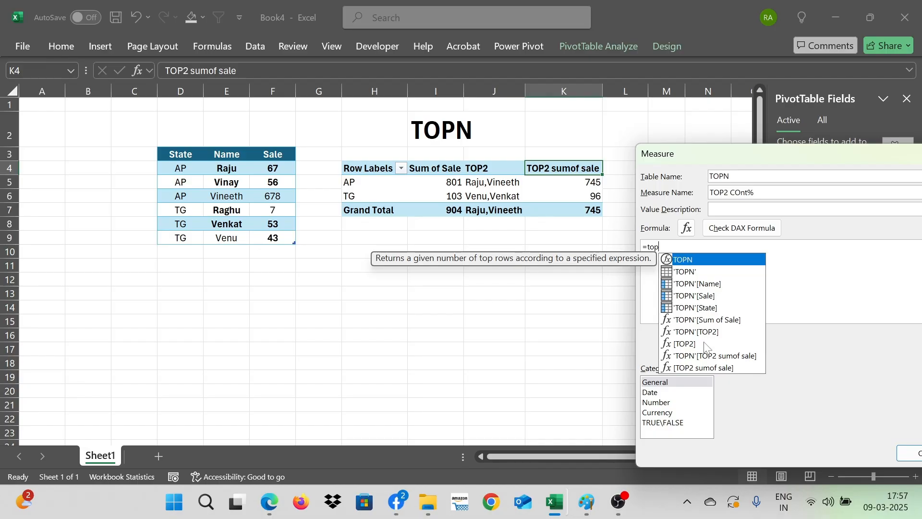
pyautogui.doubleClick(702, 369)
pyautogui.write('/')
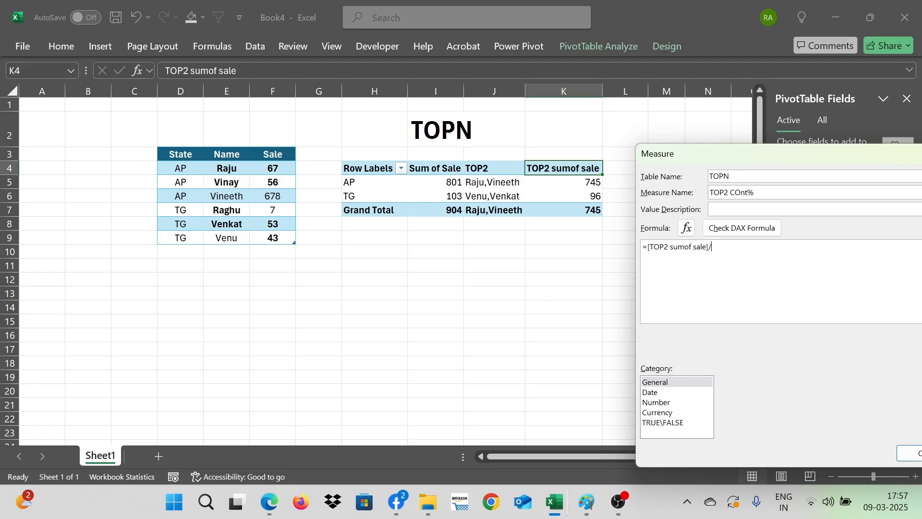
pyautogui.write('su')
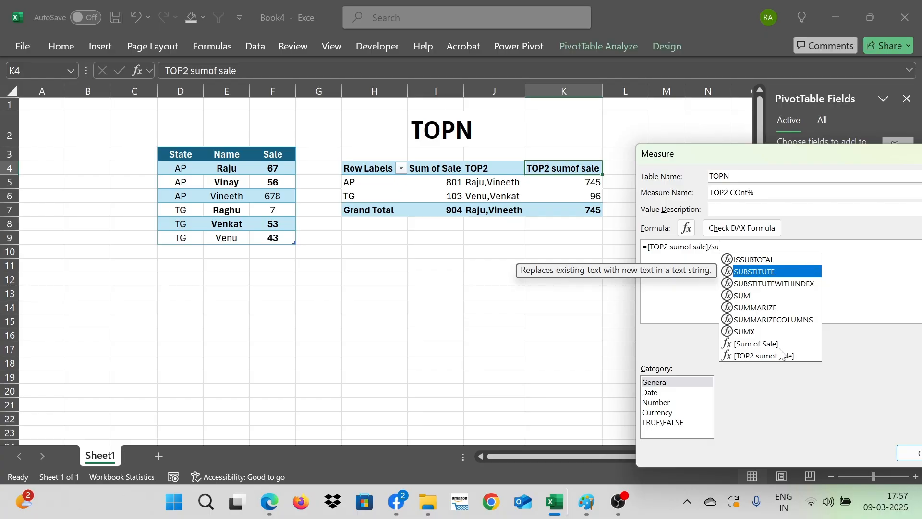
pyautogui.doubleClick(765, 344)
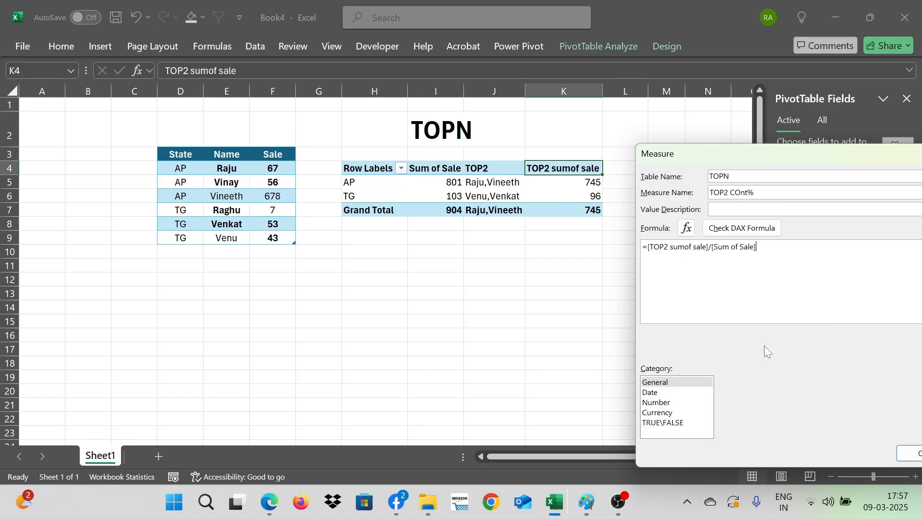
# Set the measure's number format to Percentage with 0 decimal places and save the measure
pyautogui.moveTo(768, 155); pyautogui.dragTo(440, 122)
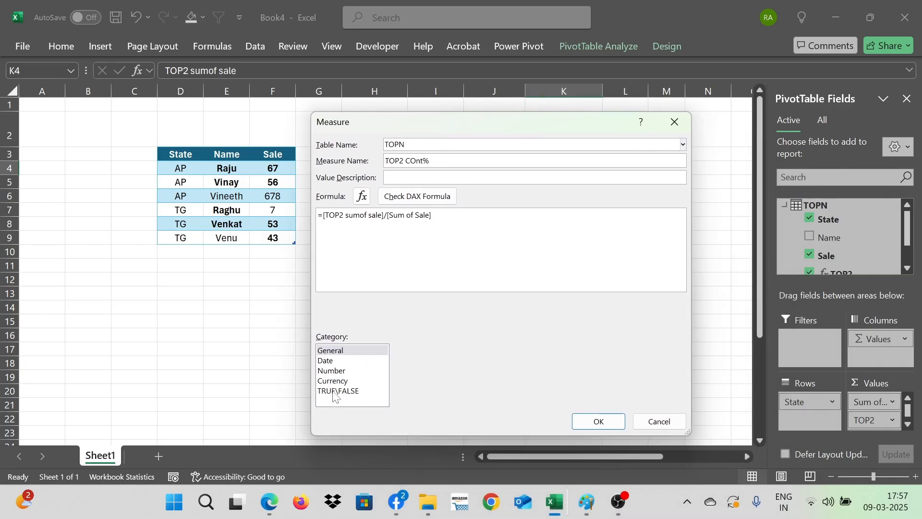
pyautogui.click(331, 373)
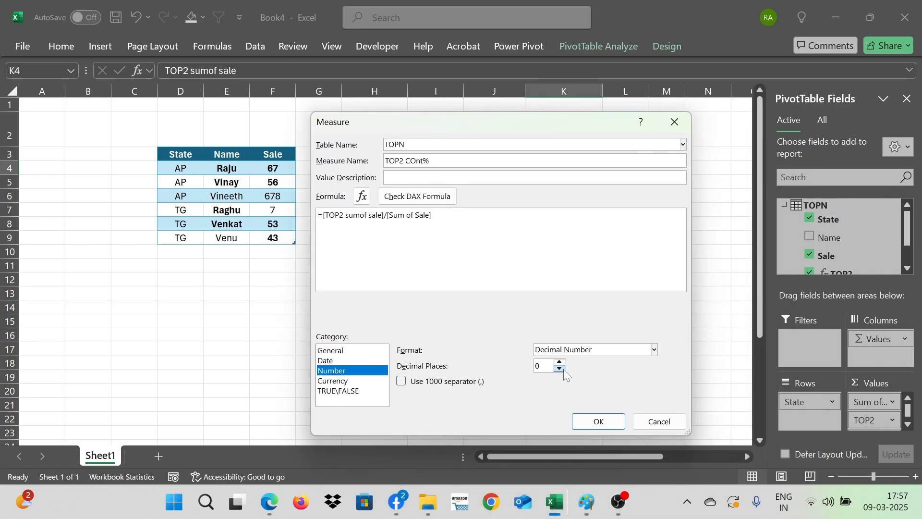
pyautogui.click(590, 349)
pyautogui.click(572, 395)
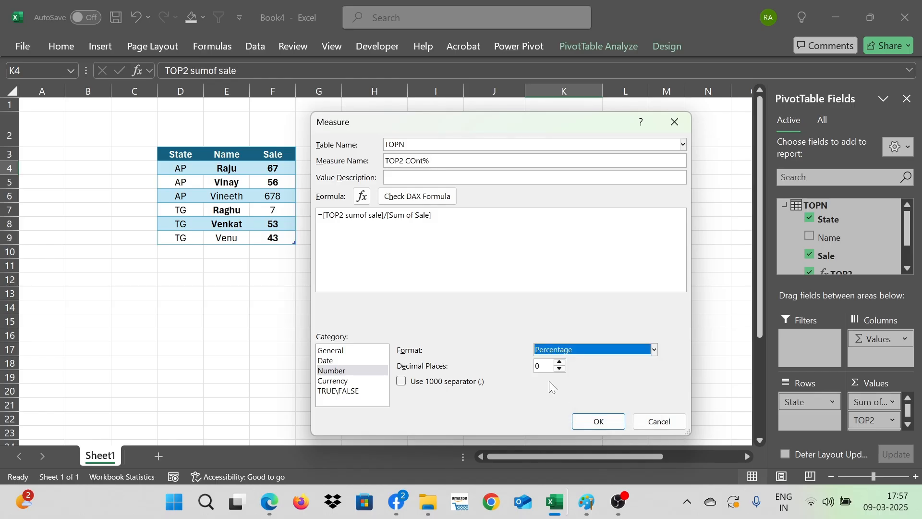
pyautogui.click(594, 422)
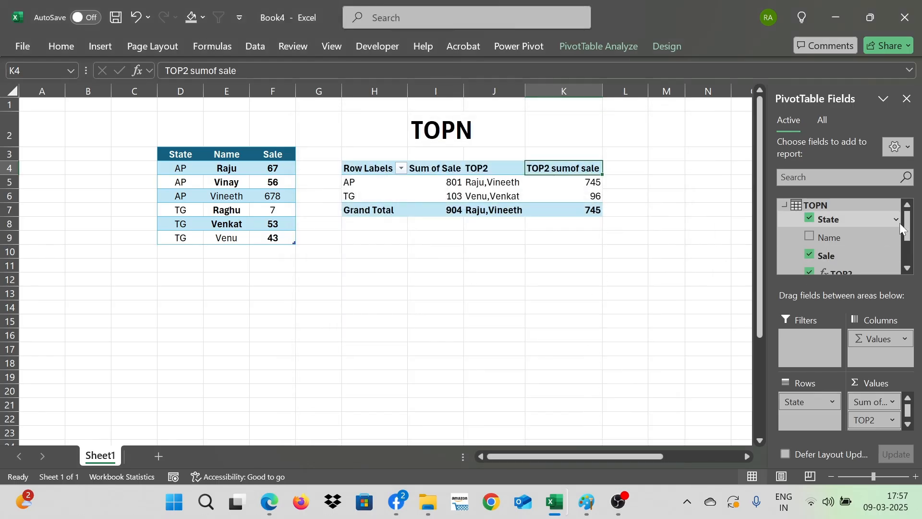
# Add TOP2 COnt% to the pivot table's values and check AP's percentage against the source sales
pyautogui.scroll(-2, 895, 224)
pyautogui.moveTo(862, 259); pyautogui.dragTo(880, 427)
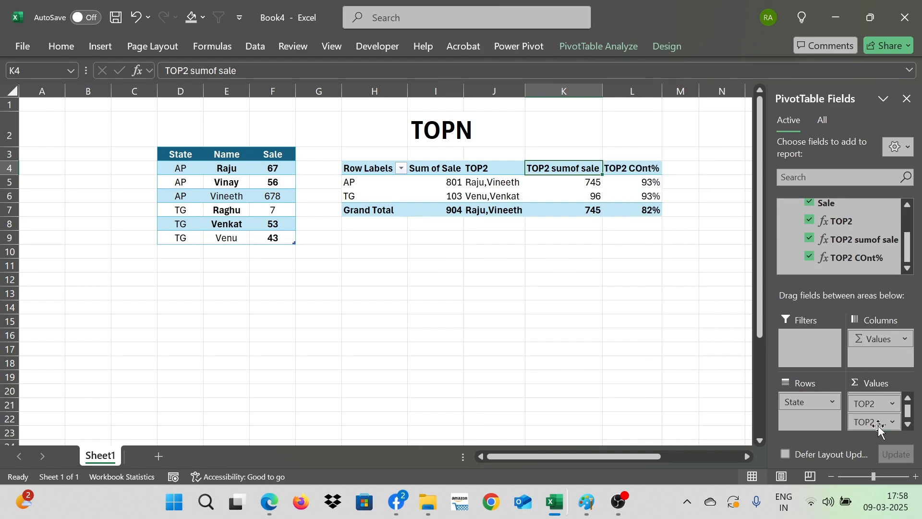
pyautogui.click(654, 183)
pyautogui.click(291, 194)
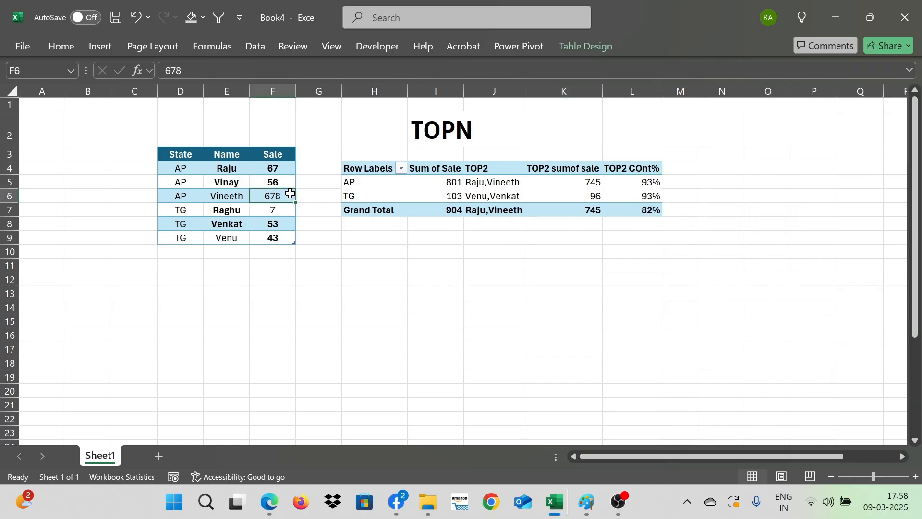
# Enter 801 in J13 and 745 in K13 for a manual check of AP's contribution
pyautogui.click(506, 290)
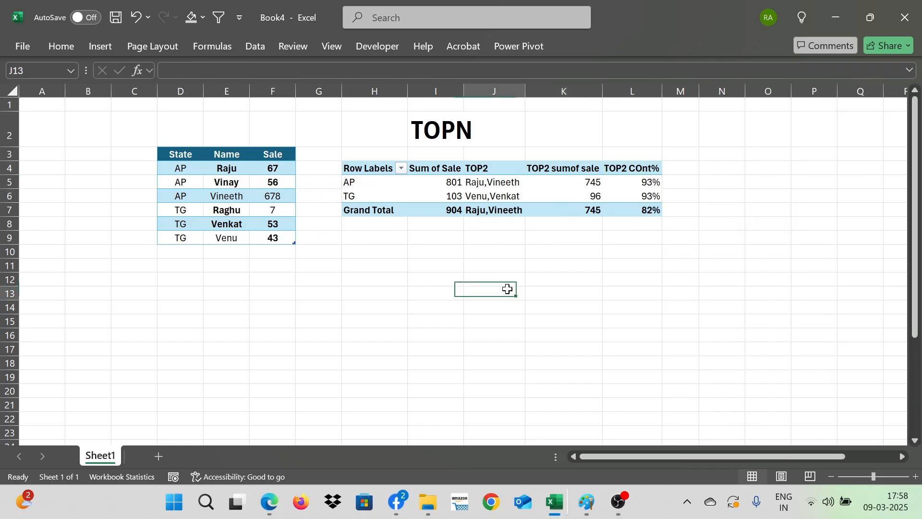
pyautogui.write('801')
pyautogui.press('Tab')
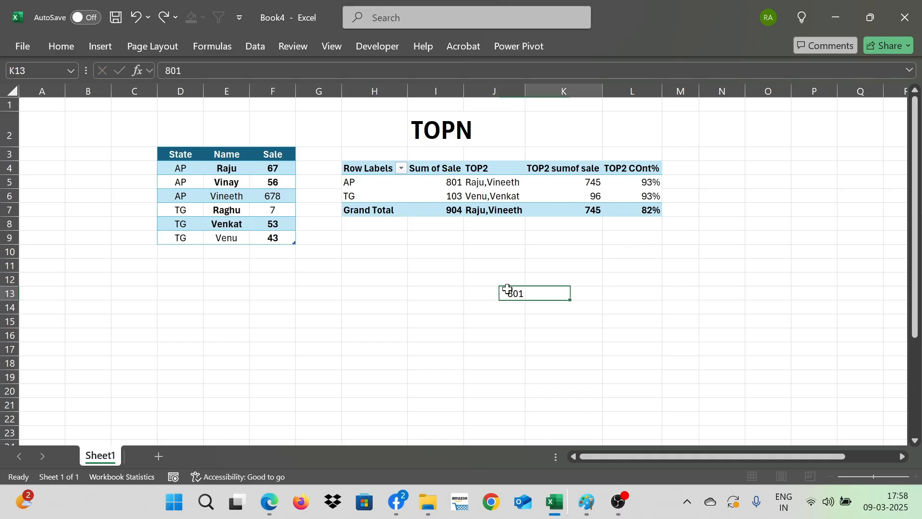
pyautogui.write('745')
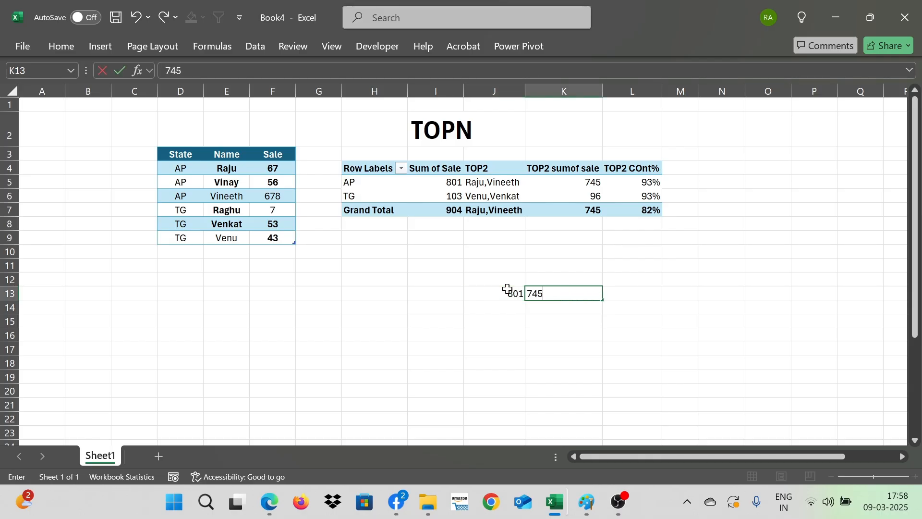
pyautogui.press('Return')
# Calculate =K13/J13 in K14 and format the result as a percentage
pyautogui.write('=')
pyautogui.click(507, 288)
pyautogui.press('Right')
pyautogui.write('/')
pyautogui.click(507, 289)
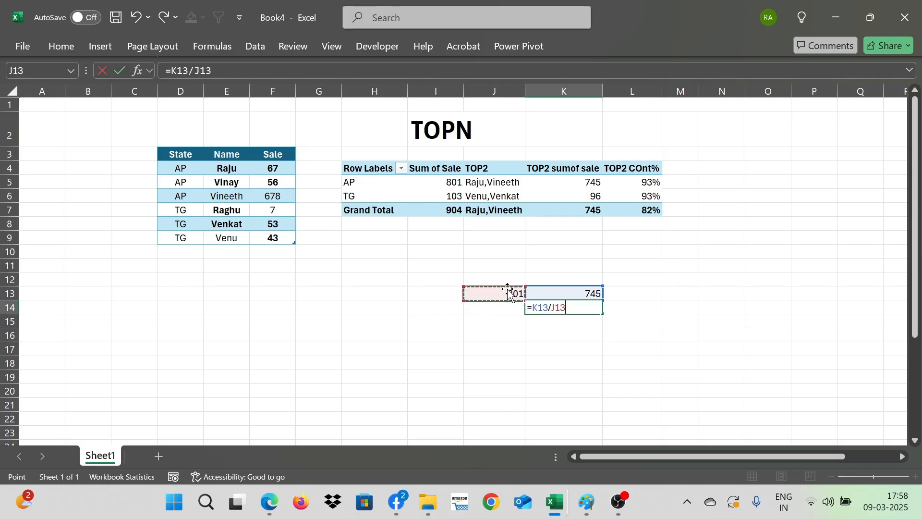
pyautogui.press('Return')
pyautogui.press('Up')
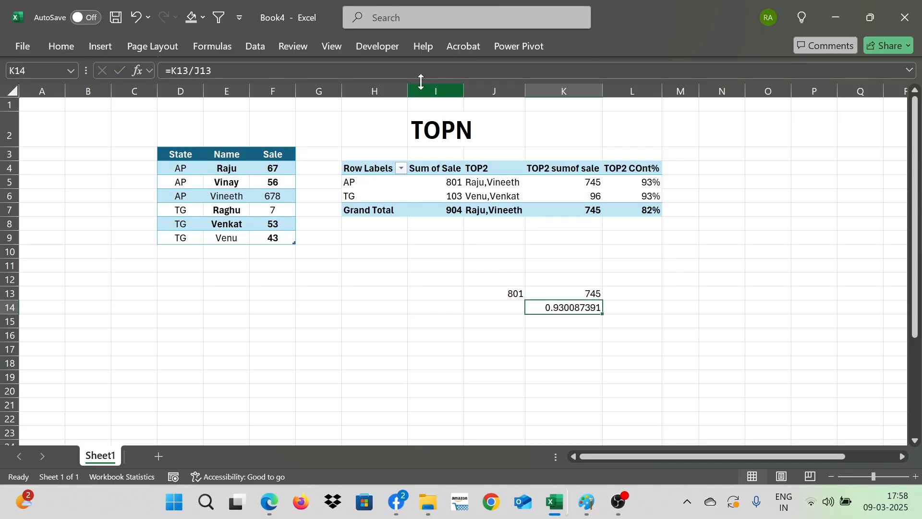
pyautogui.click(73, 49)
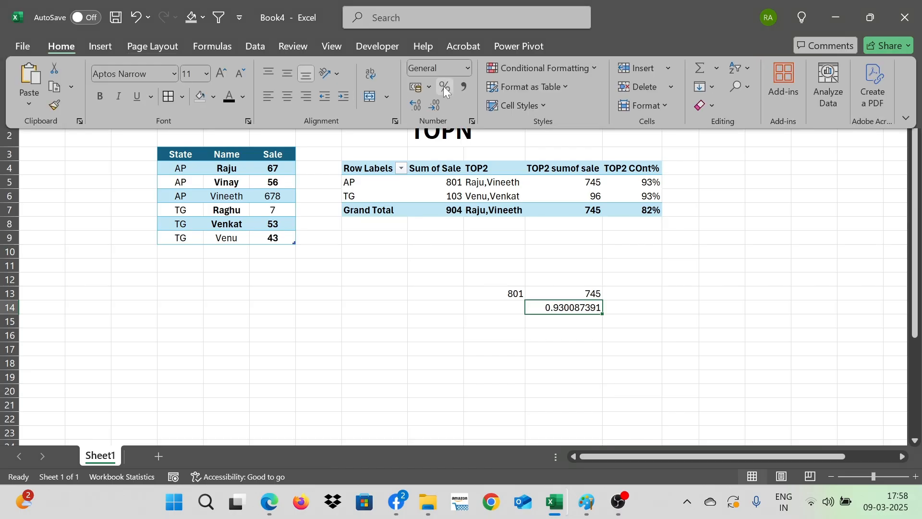
pyautogui.click(444, 86)
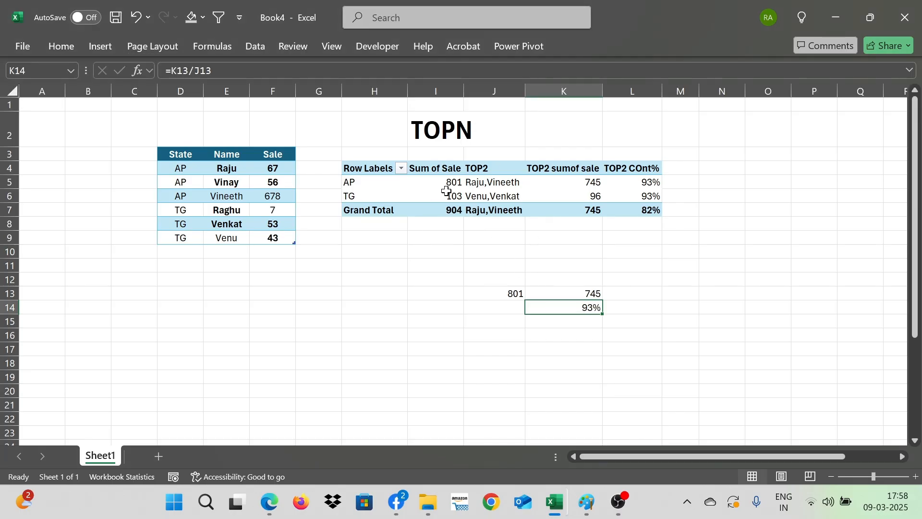
# Review AP's top two names and their TOP2 sumof sale value in the pivot table
pyautogui.click(488, 183)
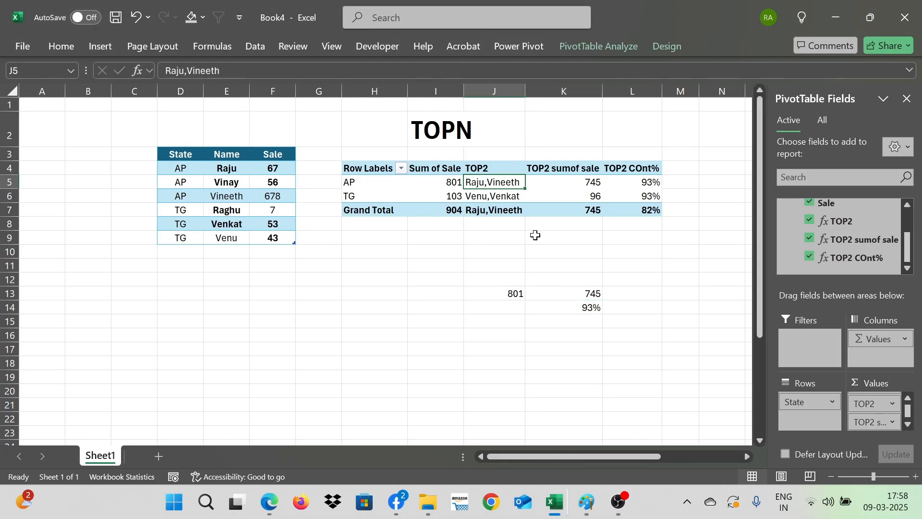
pyautogui.click(575, 183)
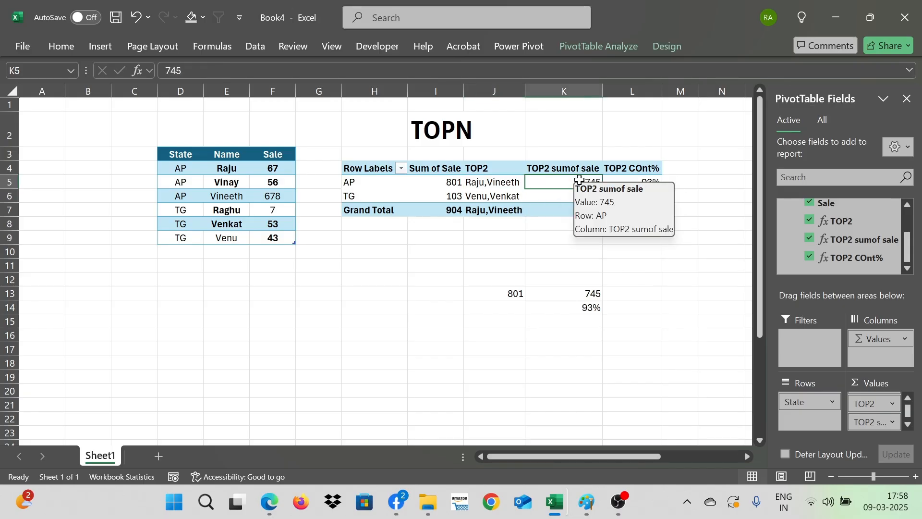